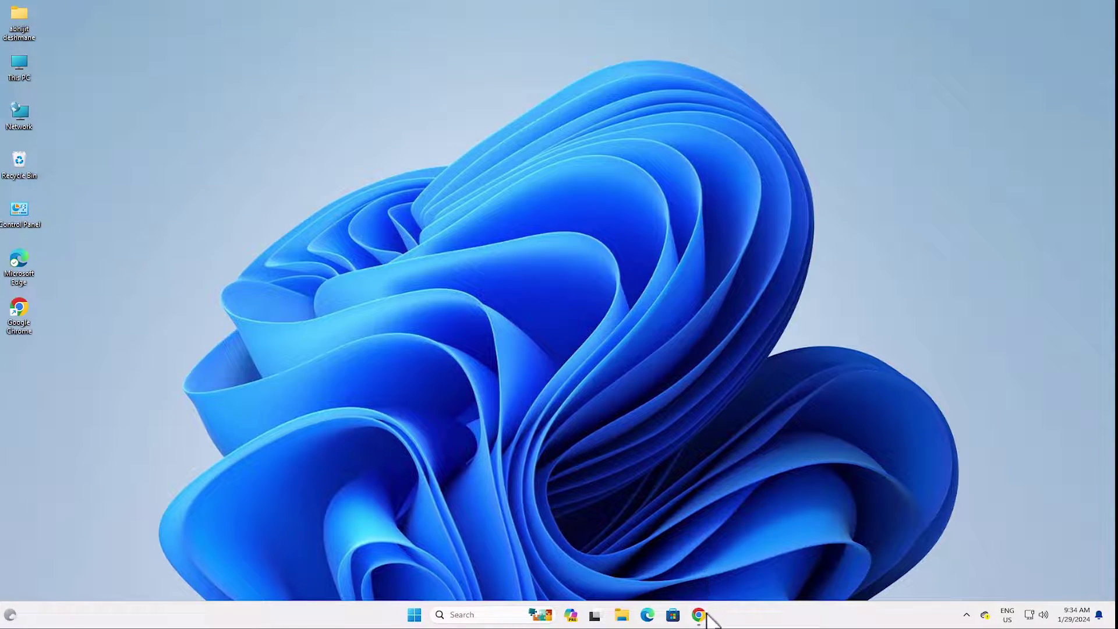
# Restore Chrome and rerun the same Google search.
pyautogui.moveTo(702, 614)
pyautogui.click(700, 554)
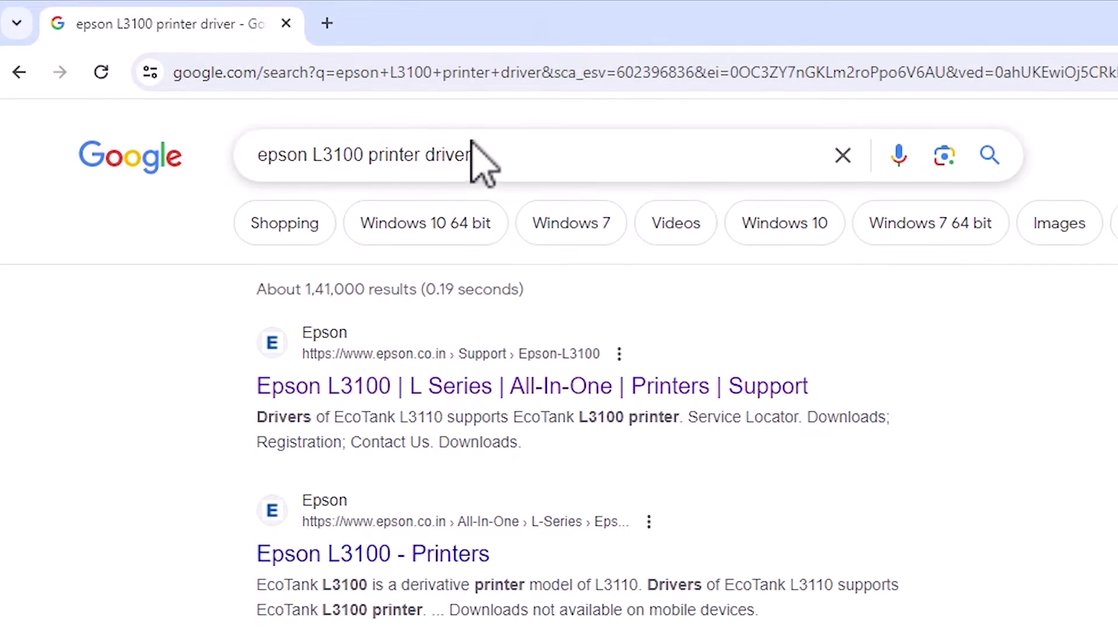
pyautogui.click(495, 159)
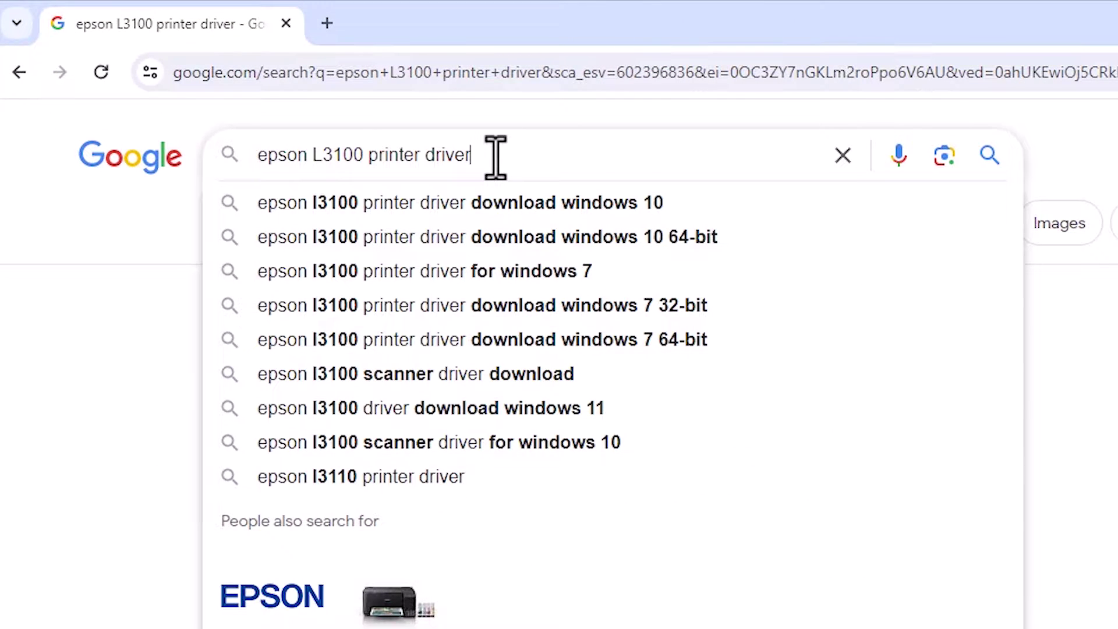
pyautogui.press('Return')
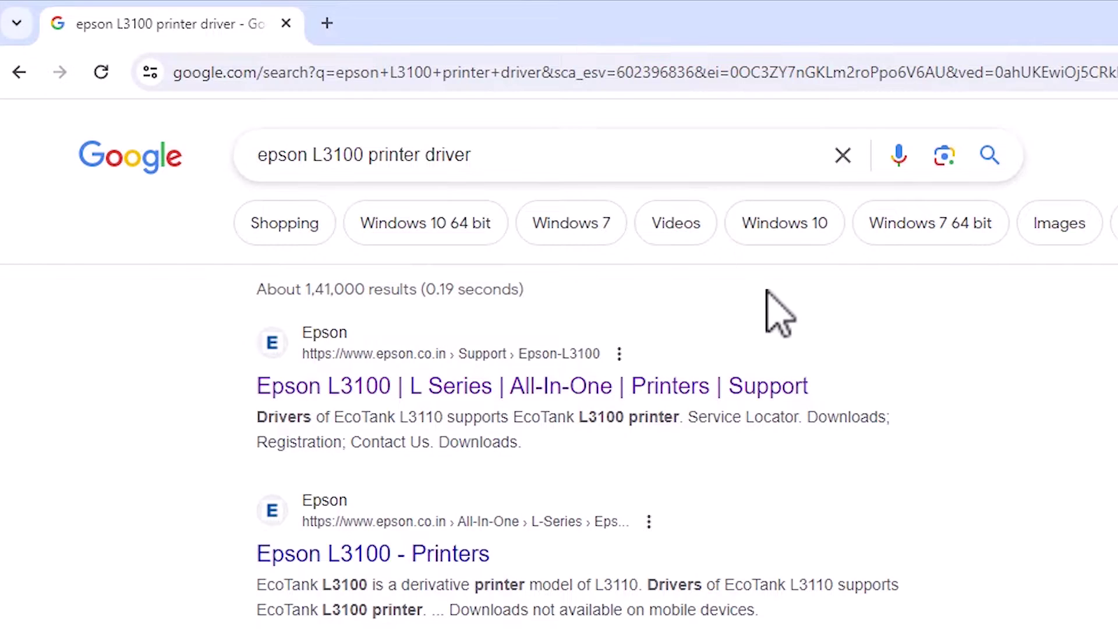
# Open the first Epson L3100 support result in a new tab and switch to it.
pyautogui.rightClick(471, 396)
pyautogui.click(534, 408)
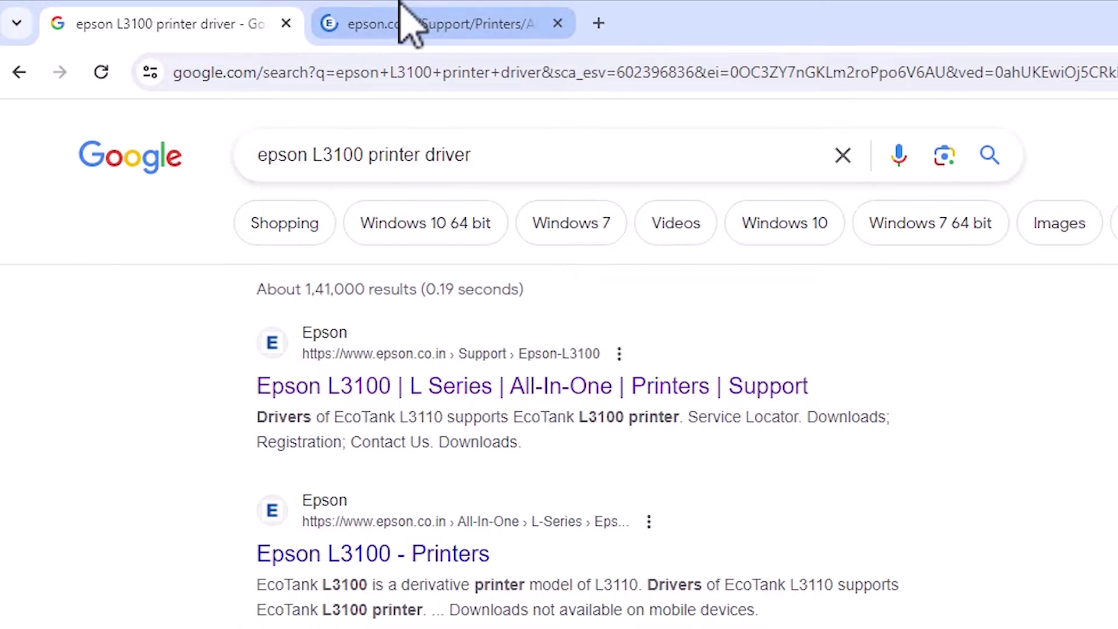
pyautogui.click(326, 17)
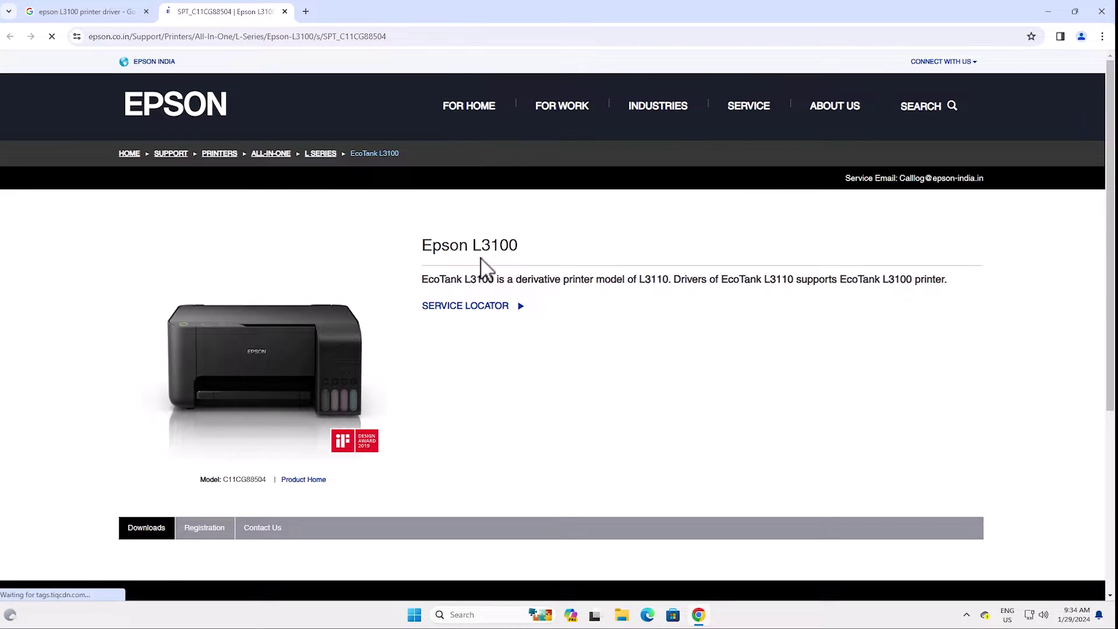
# Filter the L3100 Downloads section for Windows 10 64-bit and apply it with GO.
pyautogui.scroll(-2, 460, 357)
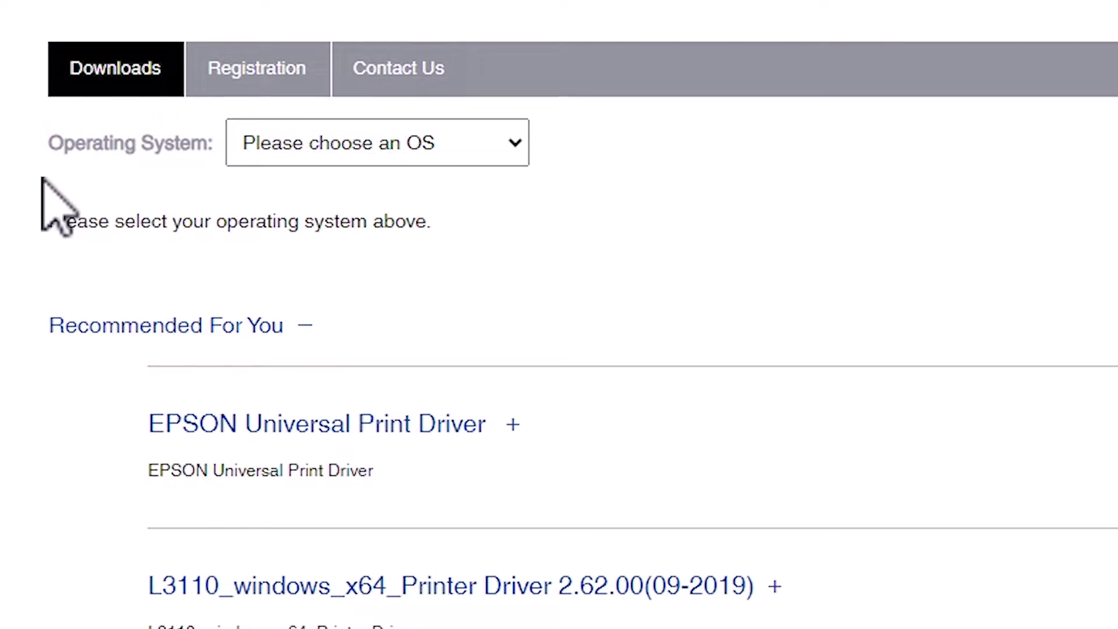
pyautogui.scroll(1, 41, 178)
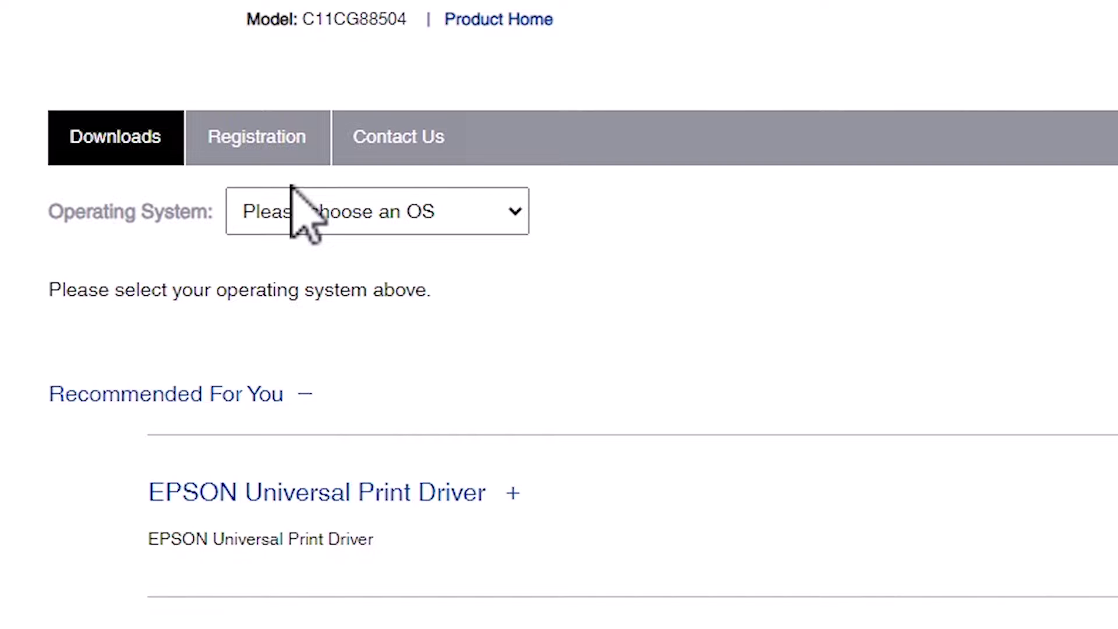
pyautogui.click(378, 213)
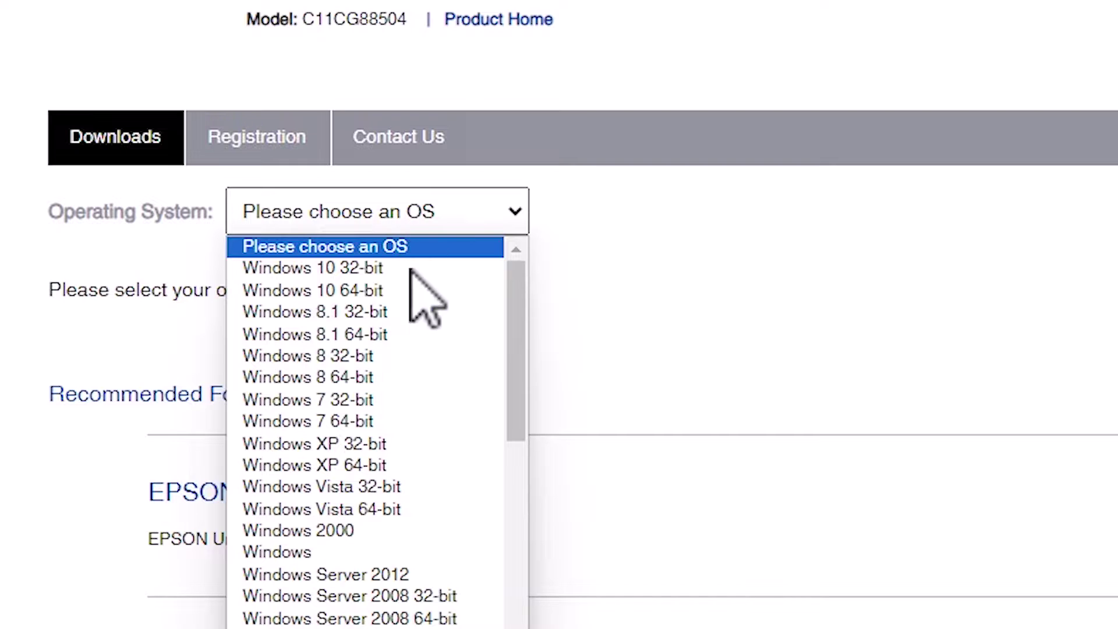
pyautogui.click(365, 292)
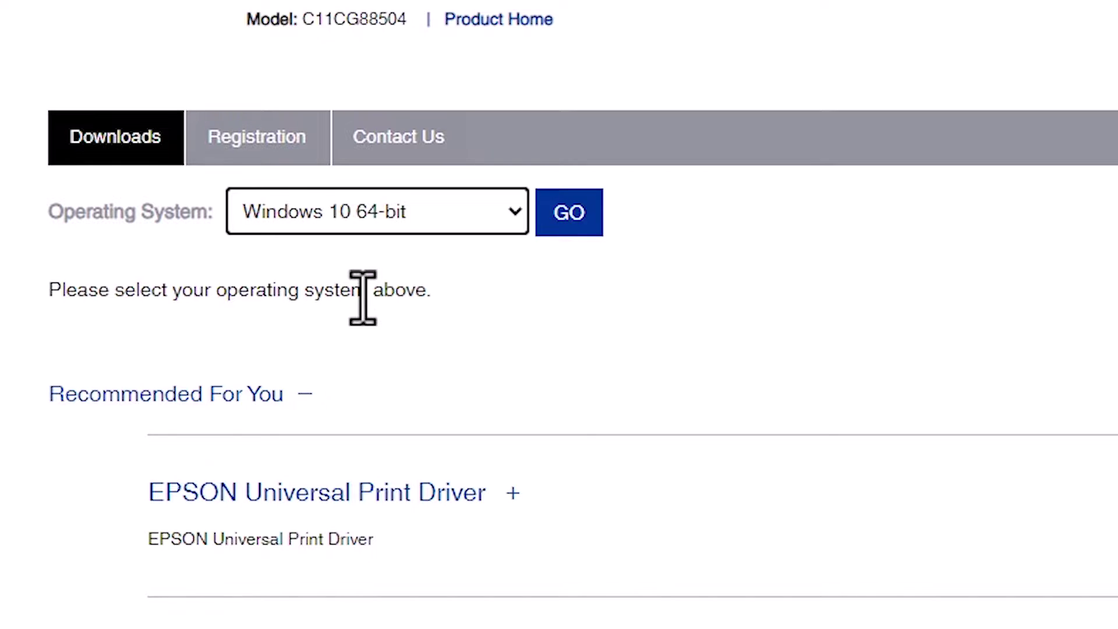
pyautogui.click(588, 217)
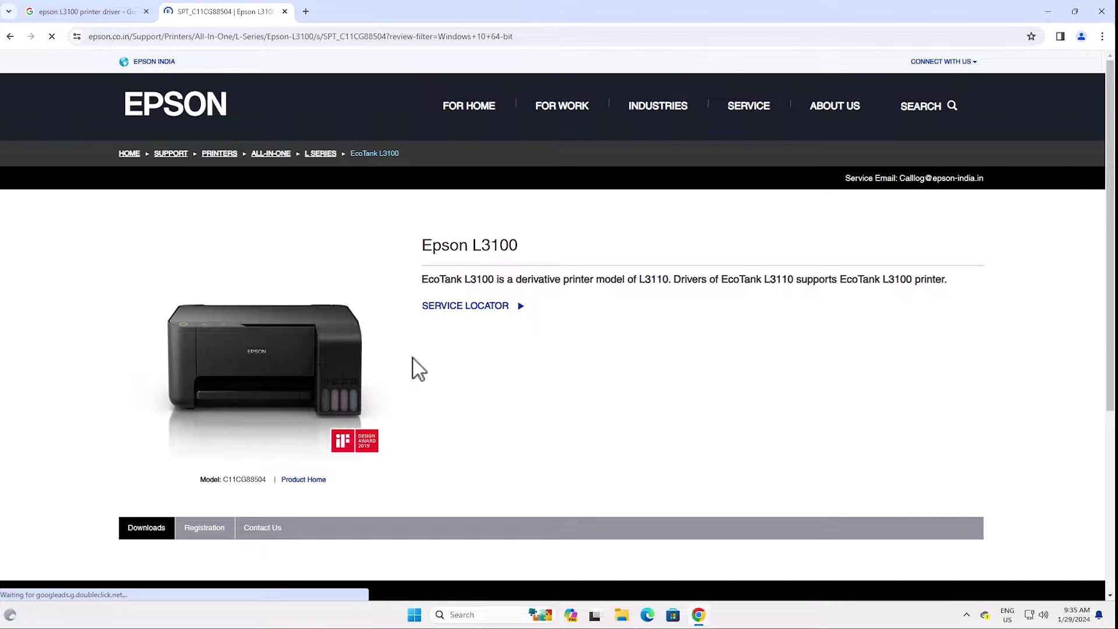
# Accept the licence to download the Epson Scan 2 installer for the L3110 series.
pyautogui.scroll(-4, 443, 350)
pyautogui.scroll(-4, 439, 338)
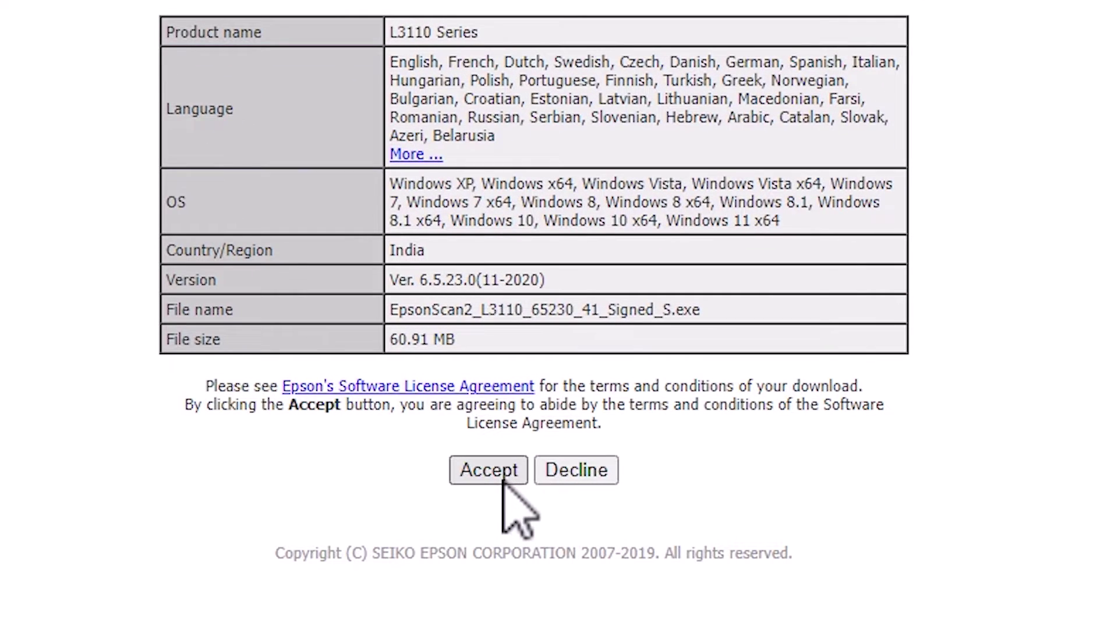
pyautogui.click(504, 482)
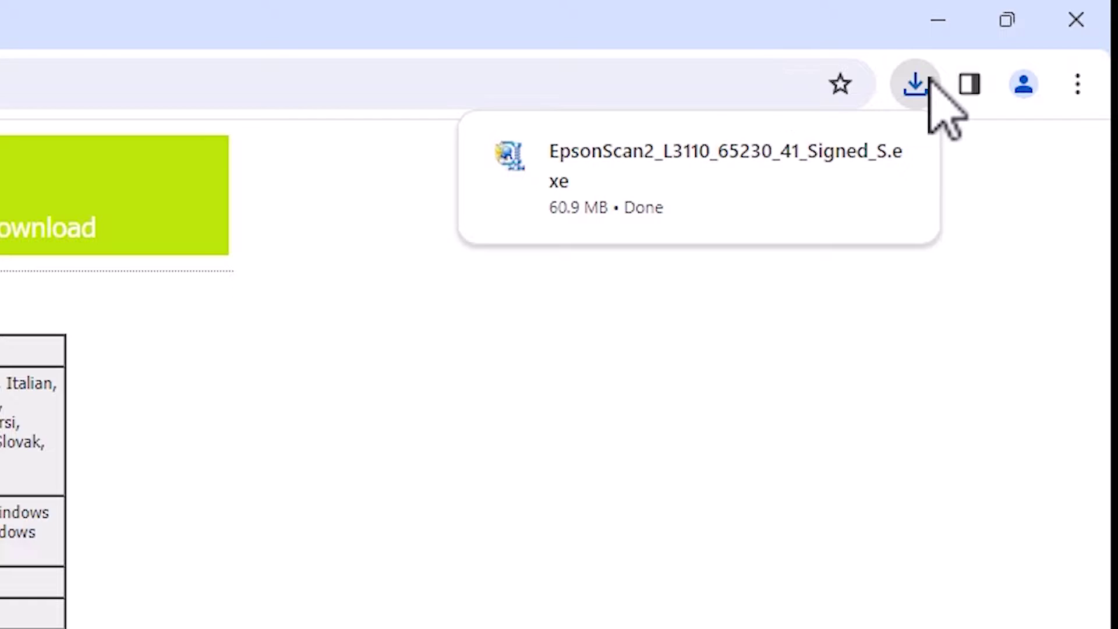
# Move the downloaded 60.9 MB EpsonScan2 installer from its folder onto the desktop.
pyautogui.moveTo(823, 168)
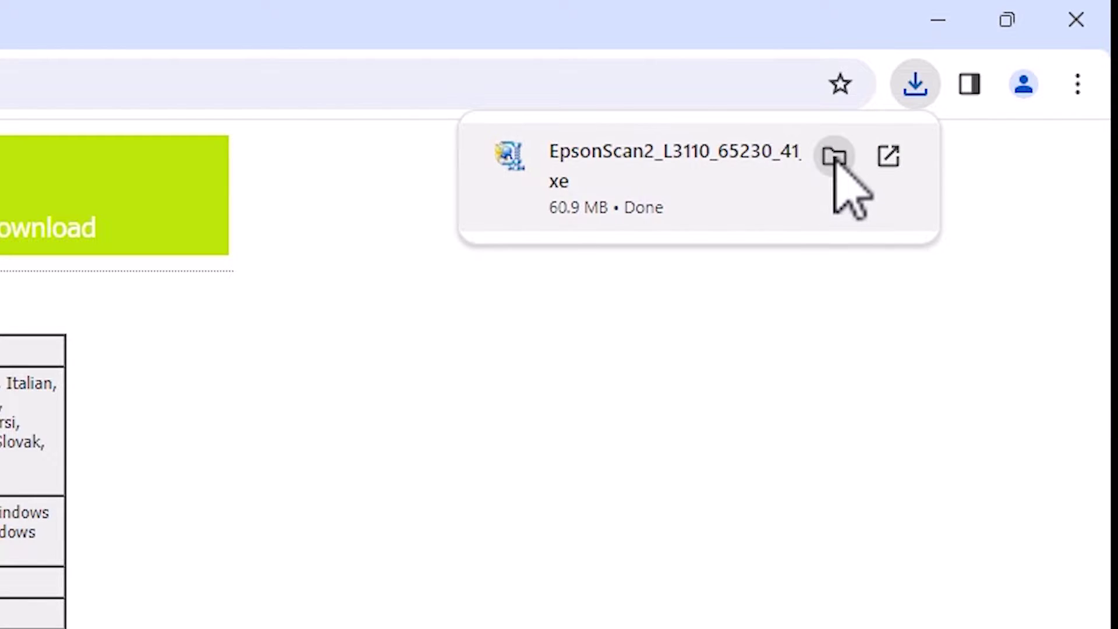
pyautogui.click(835, 156)
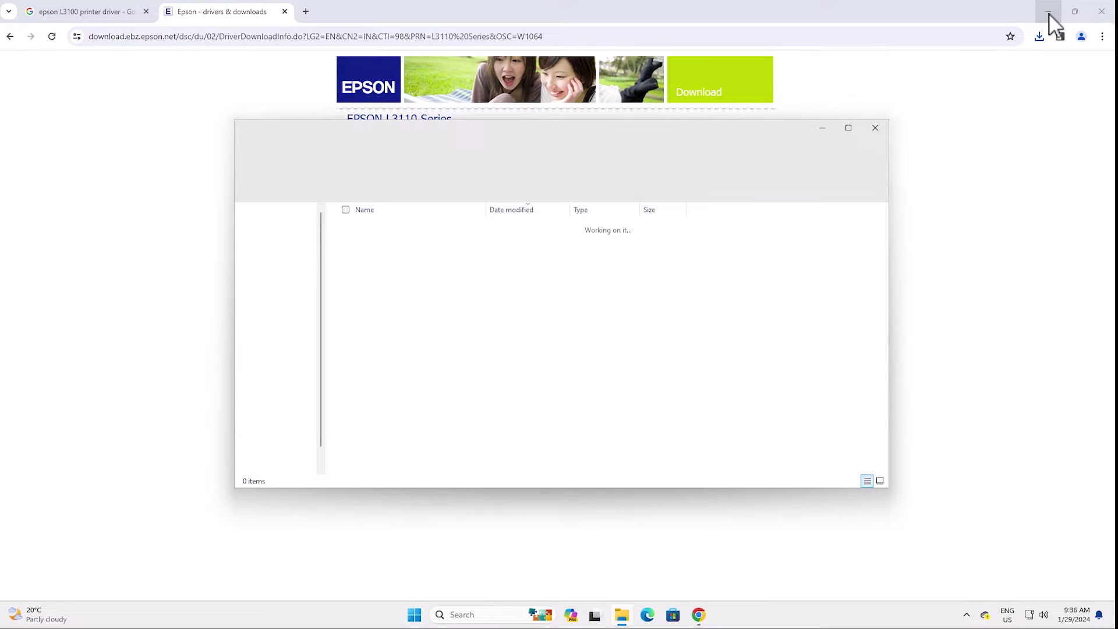
pyautogui.click(1049, 13)
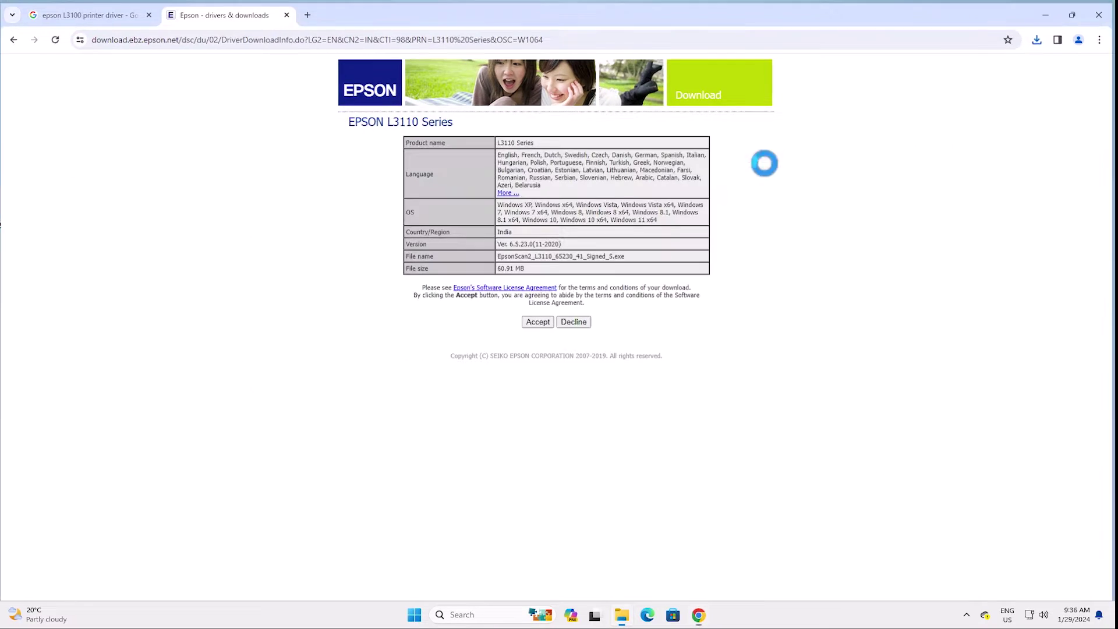
pyautogui.moveTo(770, 249); pyautogui.dragTo(70, 486)
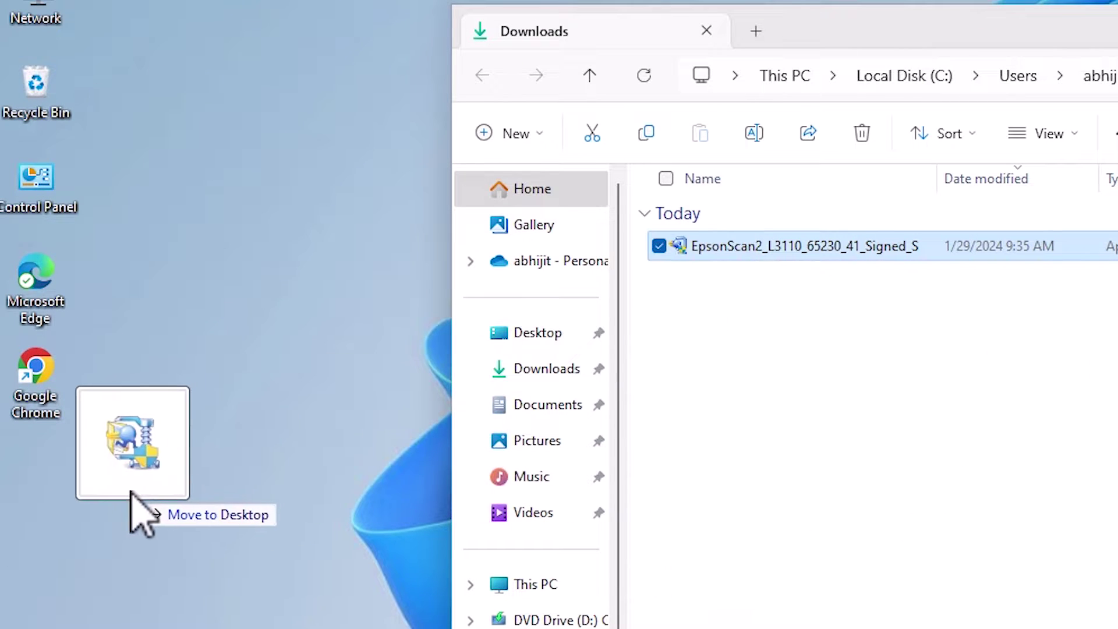
pyautogui.hotkey('alt', 'F4')
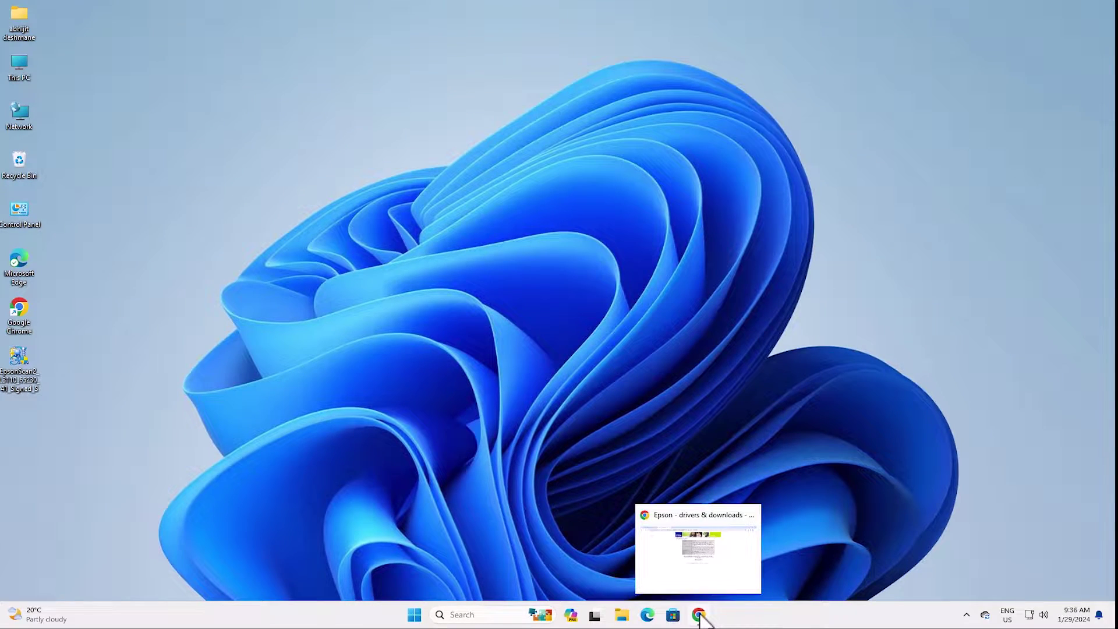
pyautogui.click(699, 615)
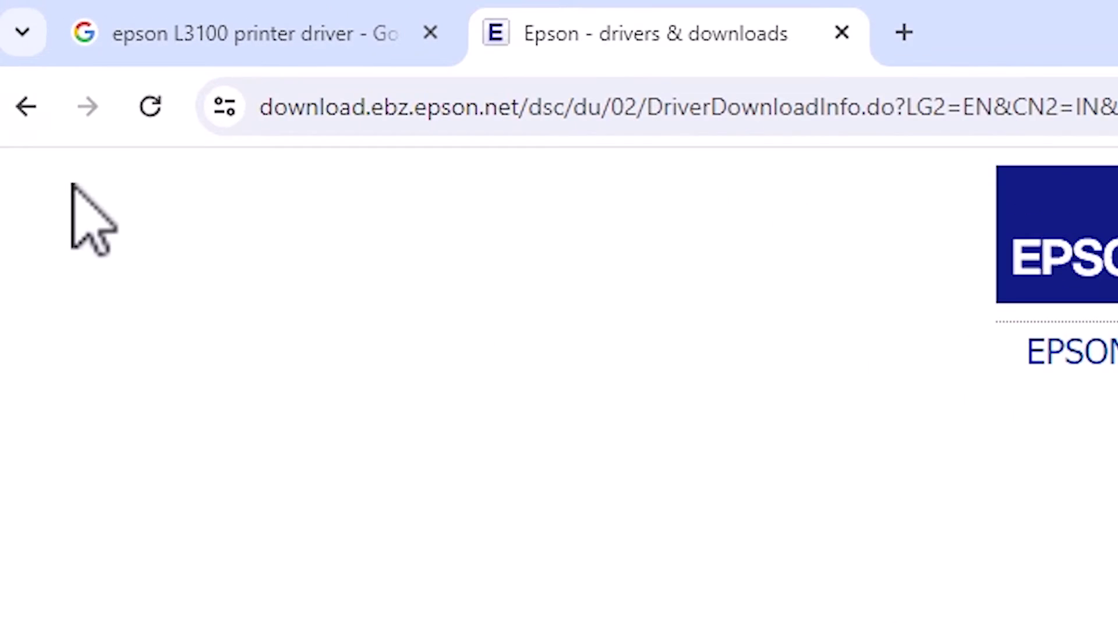
# Go back, download the L3110 x64 printer driver after accepting the licence, and reveal it in its folder.
pyautogui.click(26, 107)
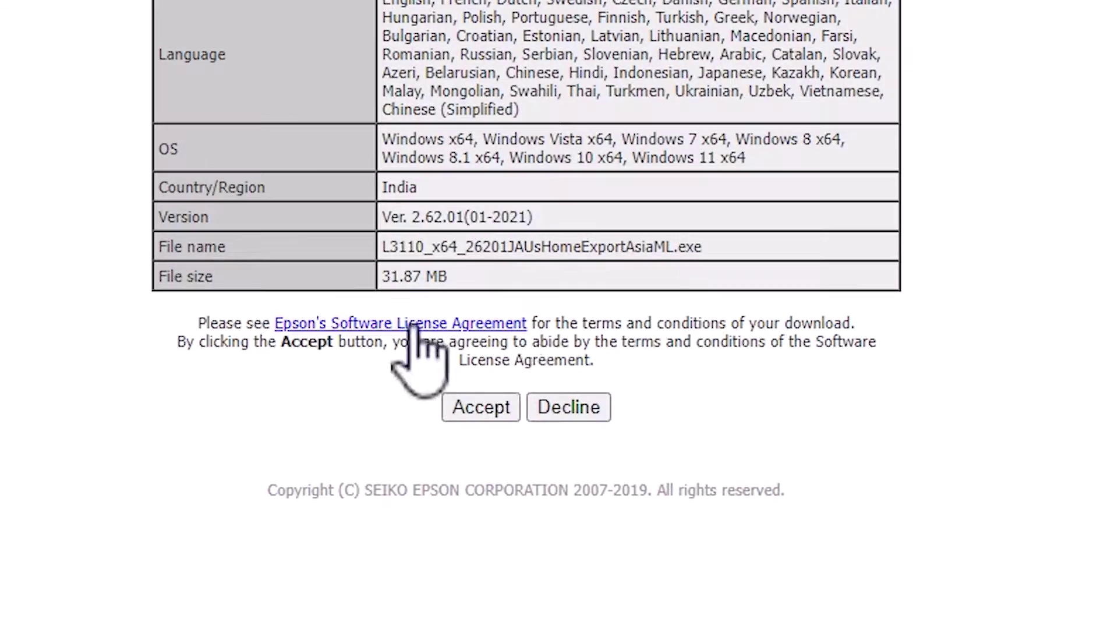
pyautogui.click(482, 408)
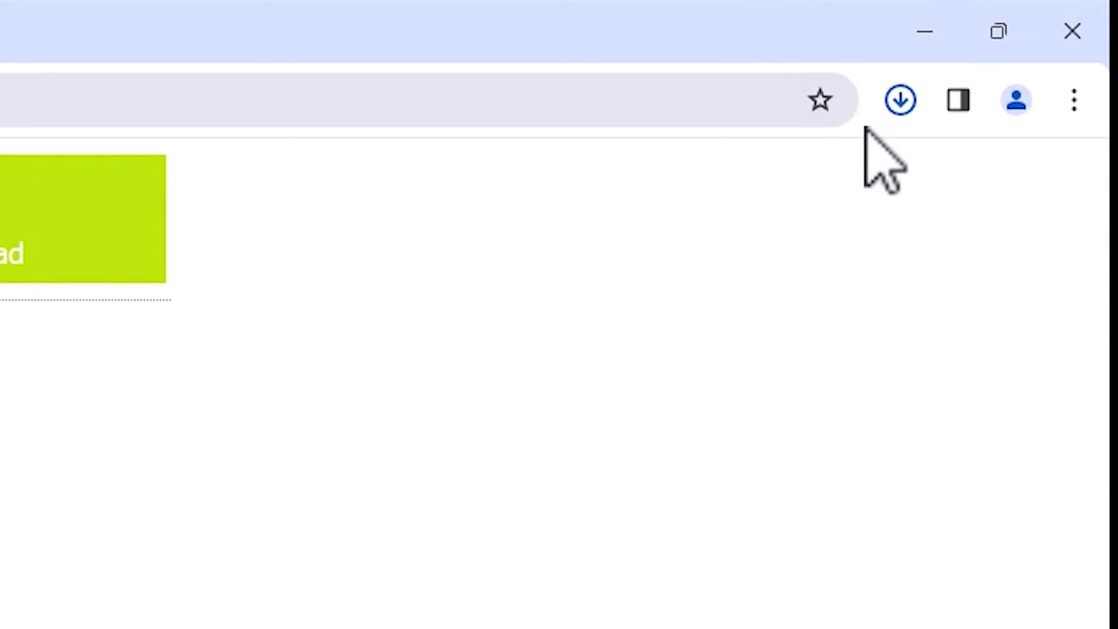
pyautogui.click(900, 102)
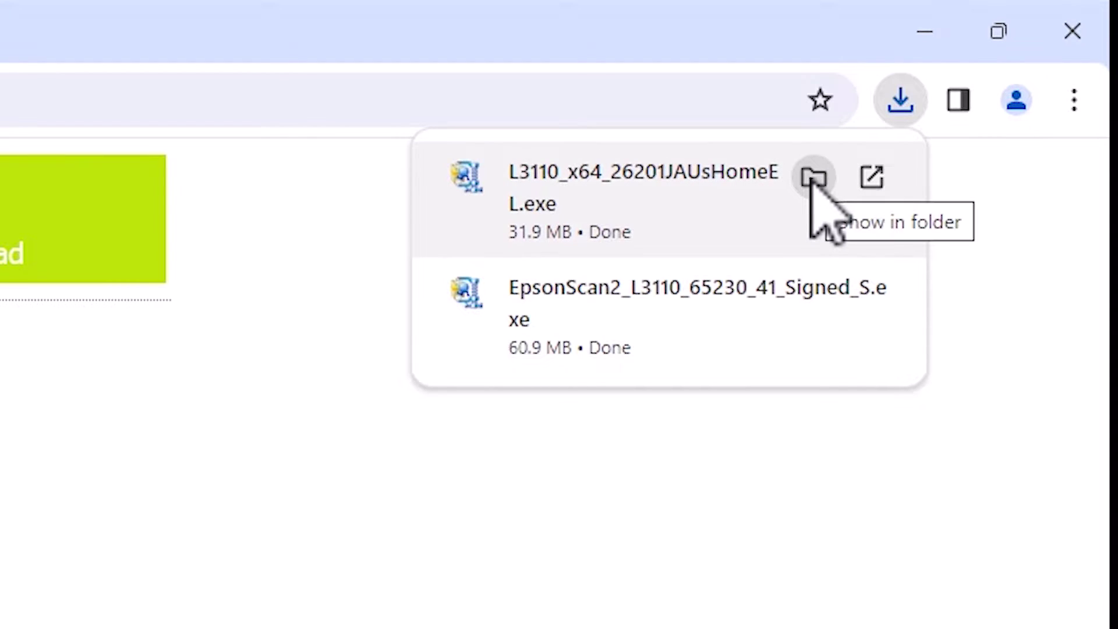
pyautogui.click(814, 177)
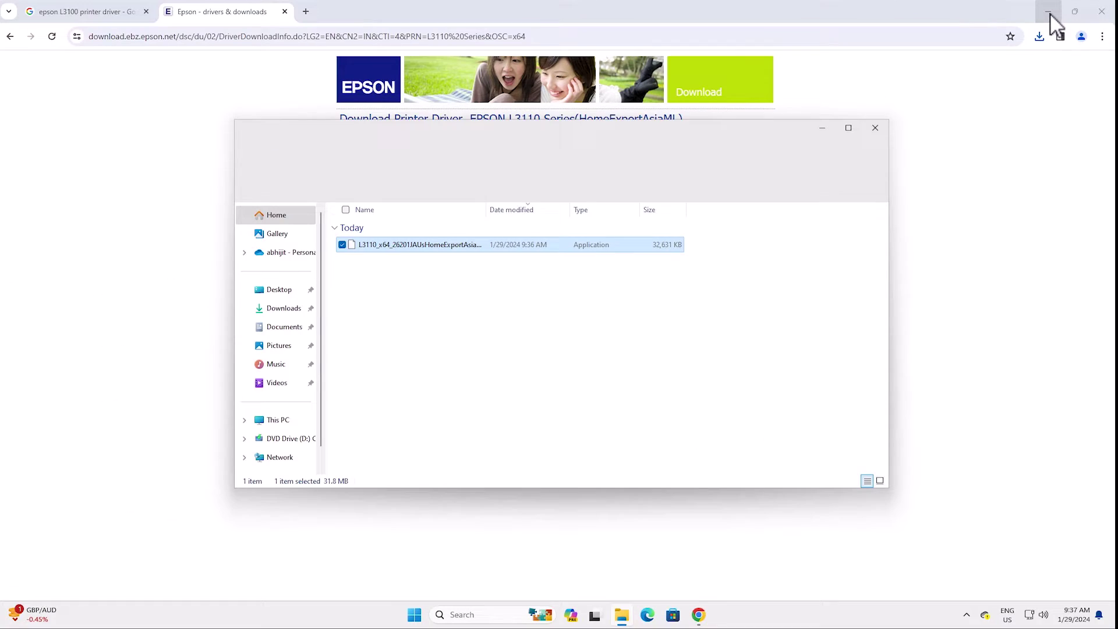
pyautogui.click(997, 65)
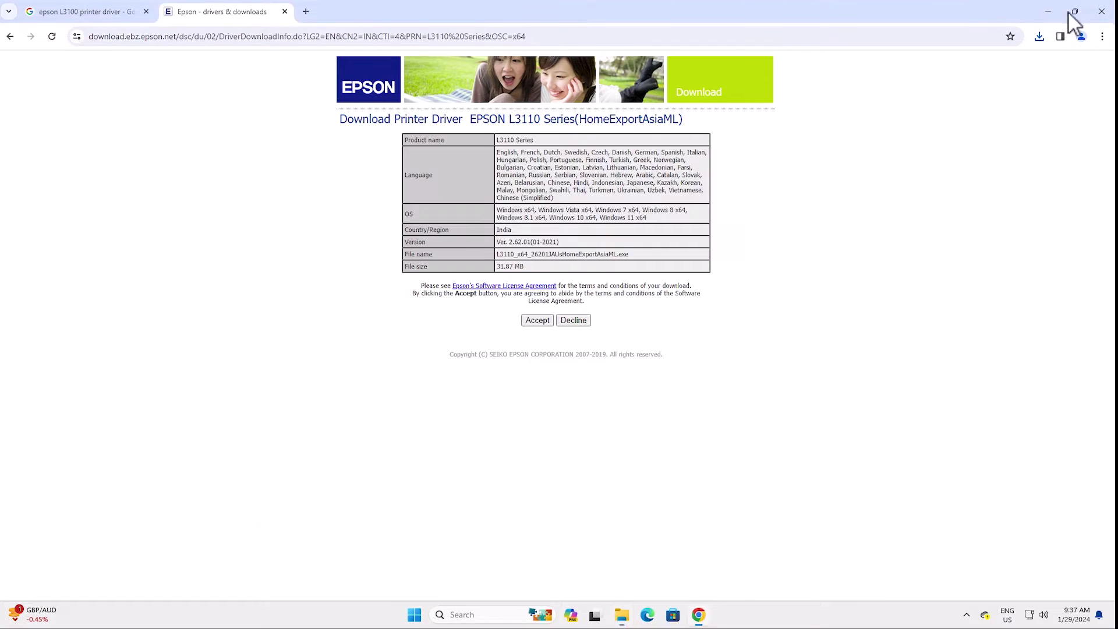
pyautogui.click(1047, 12)
# Place the L3110 driver installer on the desktop in the left column below EpsonScan2.
pyautogui.moveTo(756, 150); pyautogui.dragTo(297, 121)
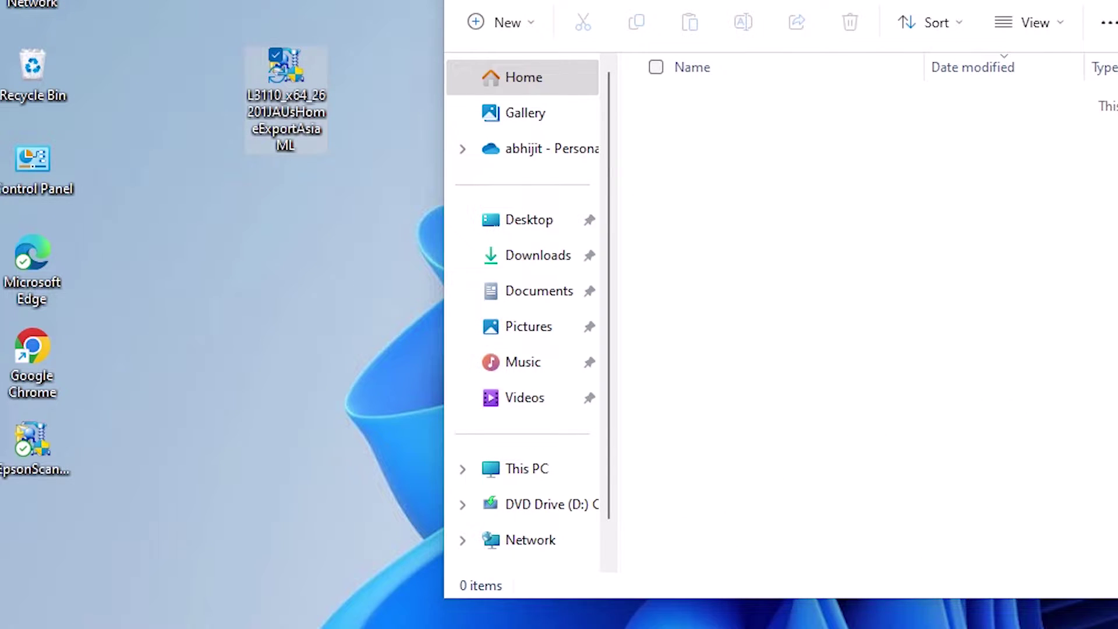
pyautogui.hotkey('alt', 'F4')
pyautogui.moveTo(87, 3); pyautogui.dragTo(29, 521)
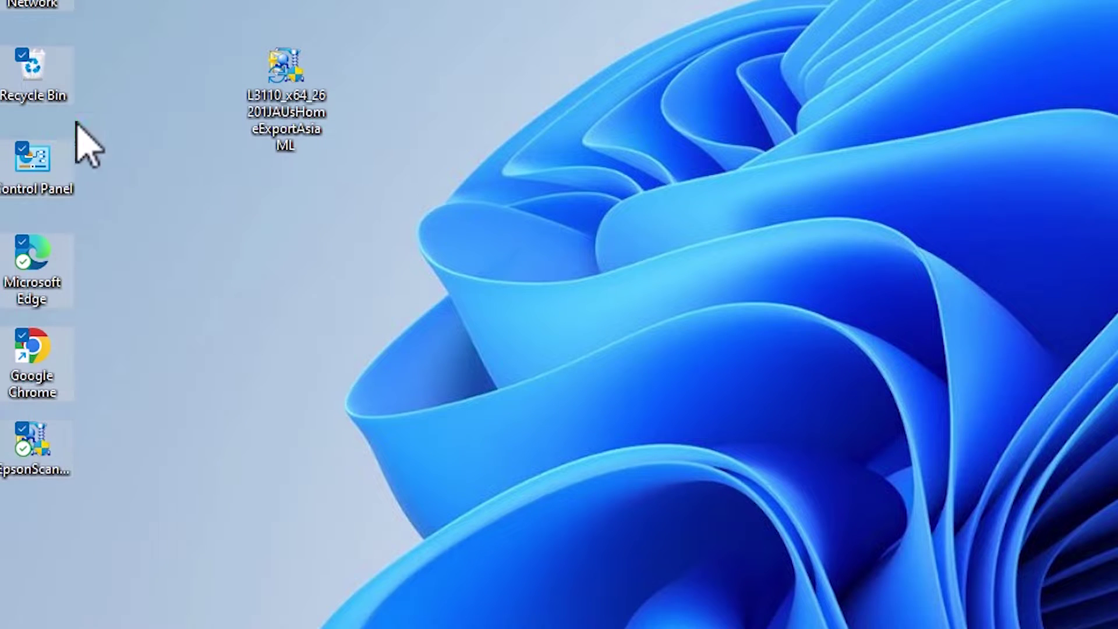
pyautogui.moveTo(27, 469); pyautogui.dragTo(26, 375)
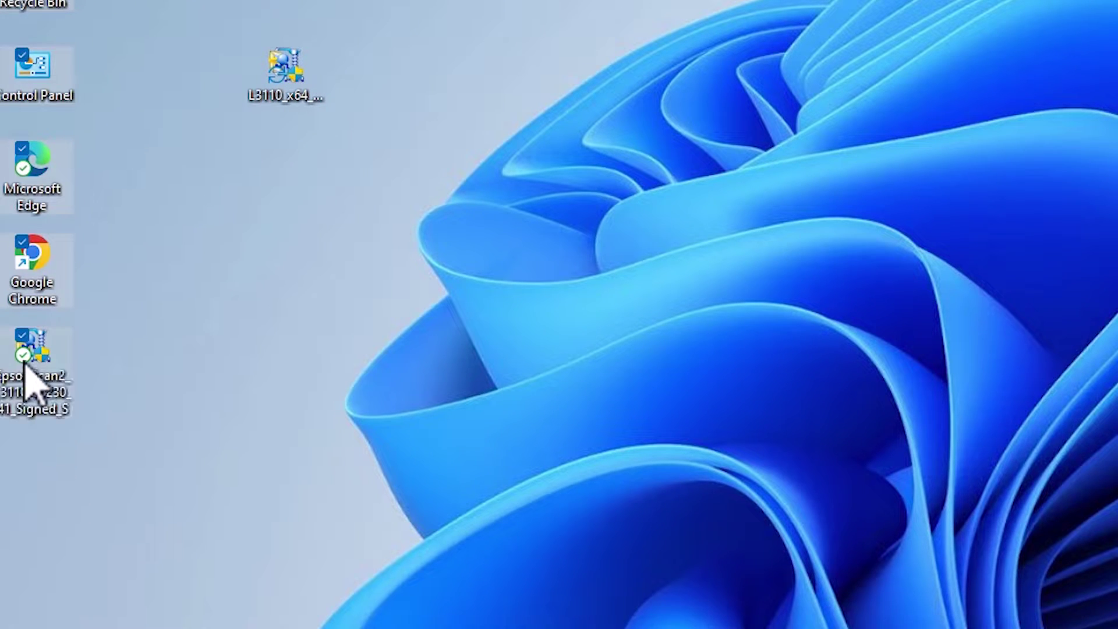
pyautogui.click(290, 112)
pyautogui.moveTo(290, 111); pyautogui.dragTo(35, 467)
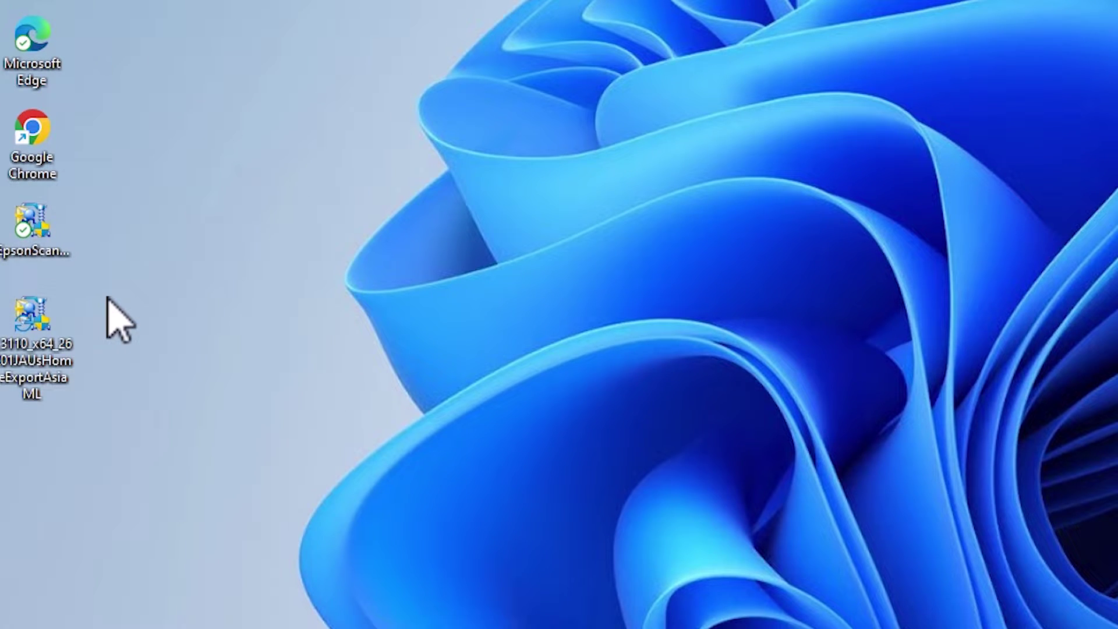
# Extract the L3110 driver package with WinRAR into an L3110_x64 folder on the desktop.
pyautogui.rightClick(35, 349)
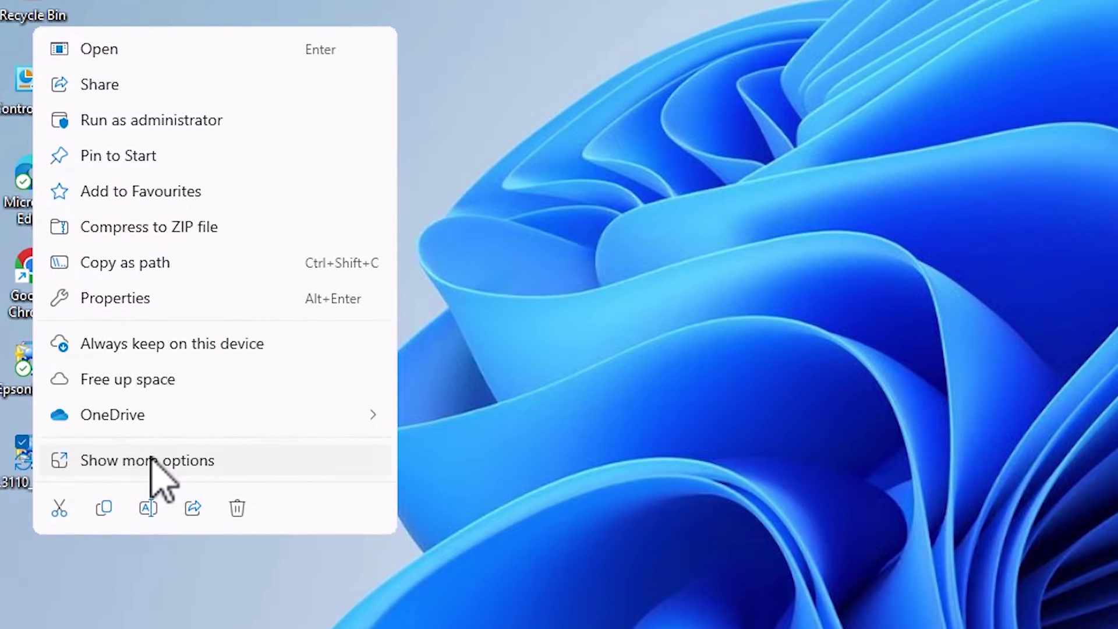
pyautogui.click(163, 474)
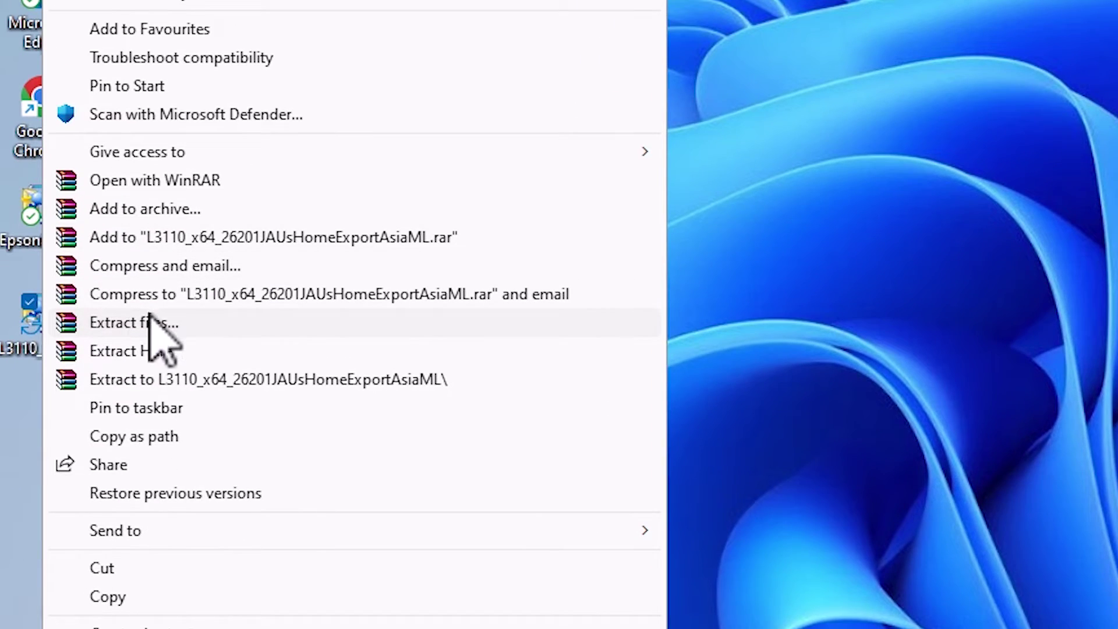
pyautogui.click(149, 319)
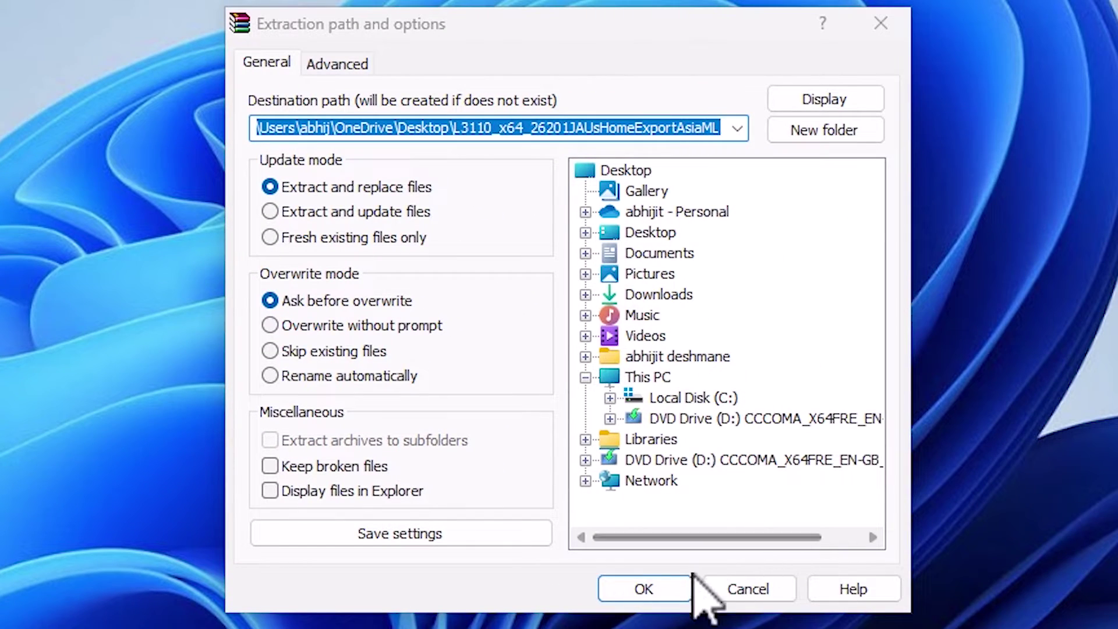
pyautogui.click(657, 575)
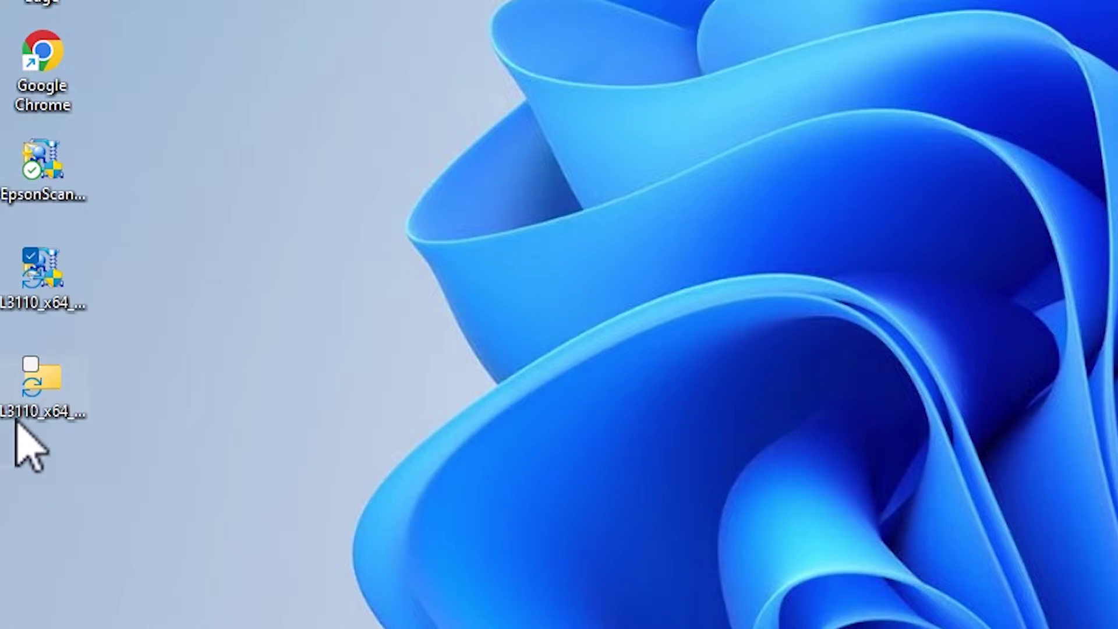
# Browse the extracted L3110_x64 folder down to its WINX64 driver files, then close it.
pyautogui.doubleClick(45, 407)
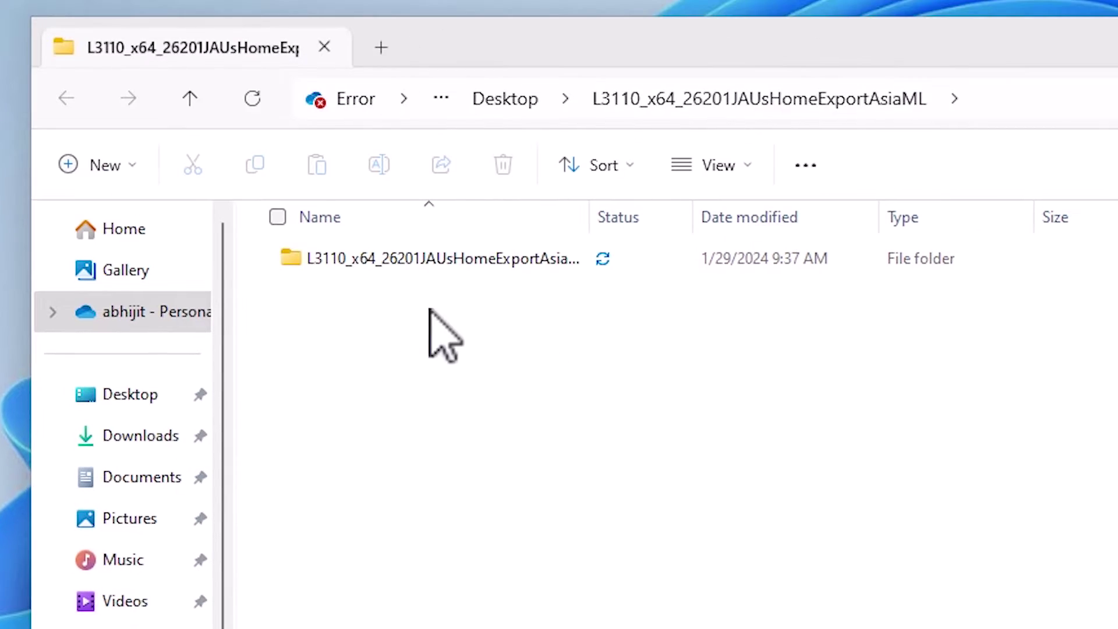
pyautogui.doubleClick(438, 257)
pyautogui.click(380, 256)
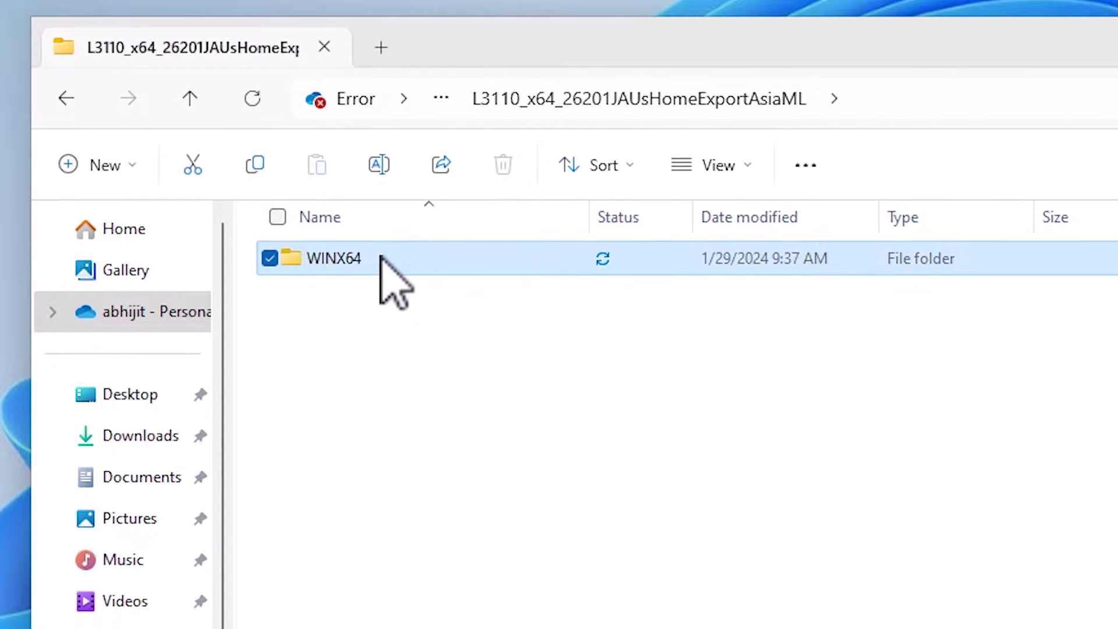
pyautogui.doubleClick(379, 256)
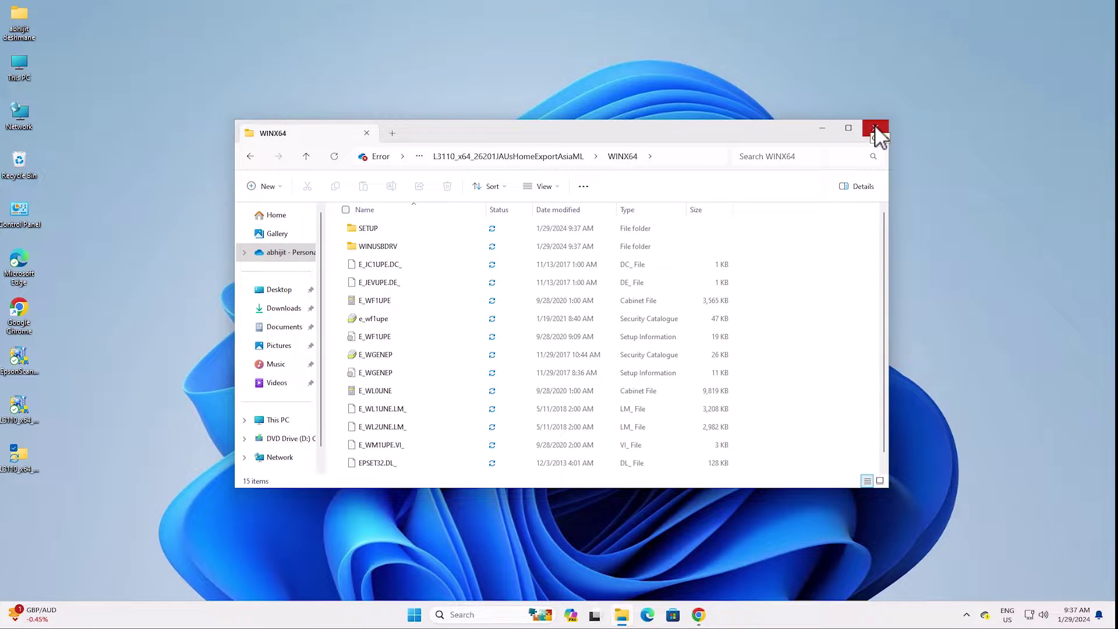
pyautogui.click(874, 129)
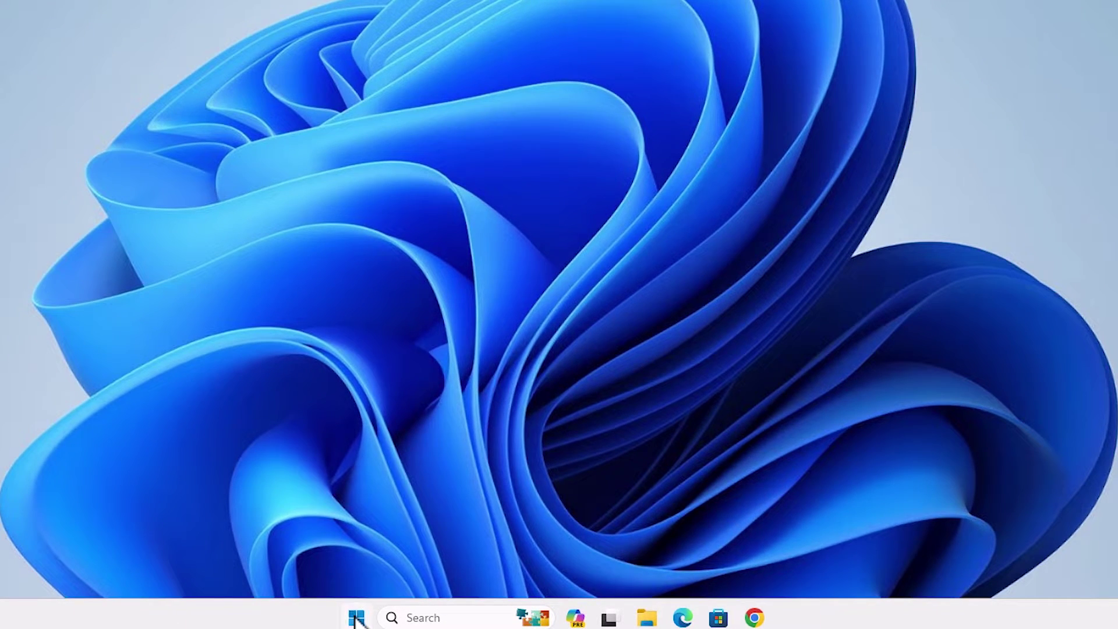
# Search 'pr' from Start and open the Printers & scanners settings.
pyautogui.click(356, 618)
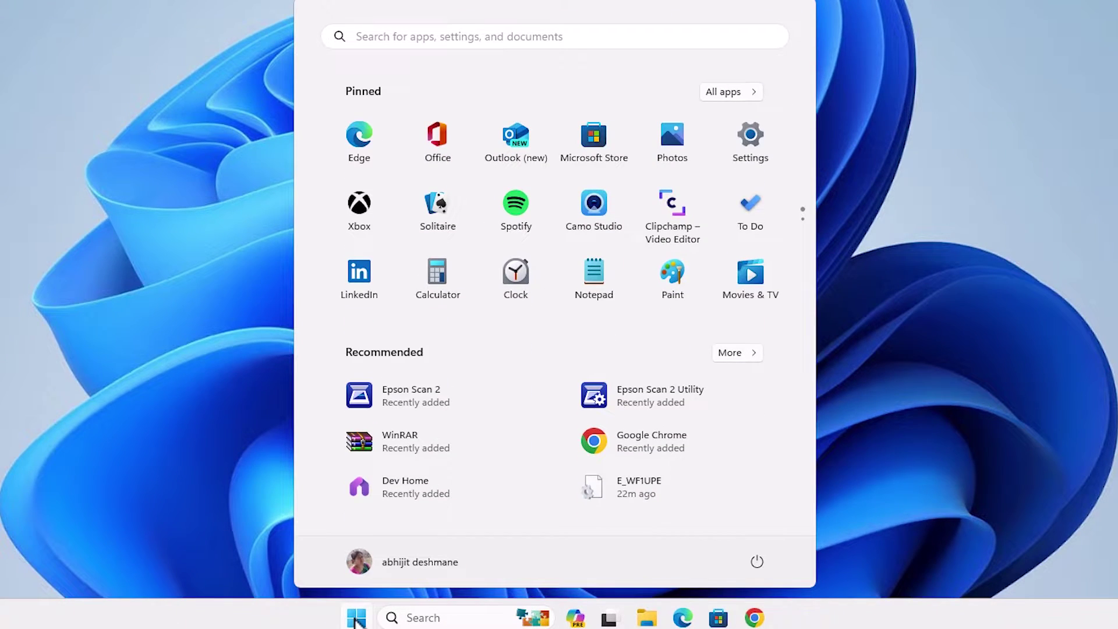
pyautogui.write('pr')
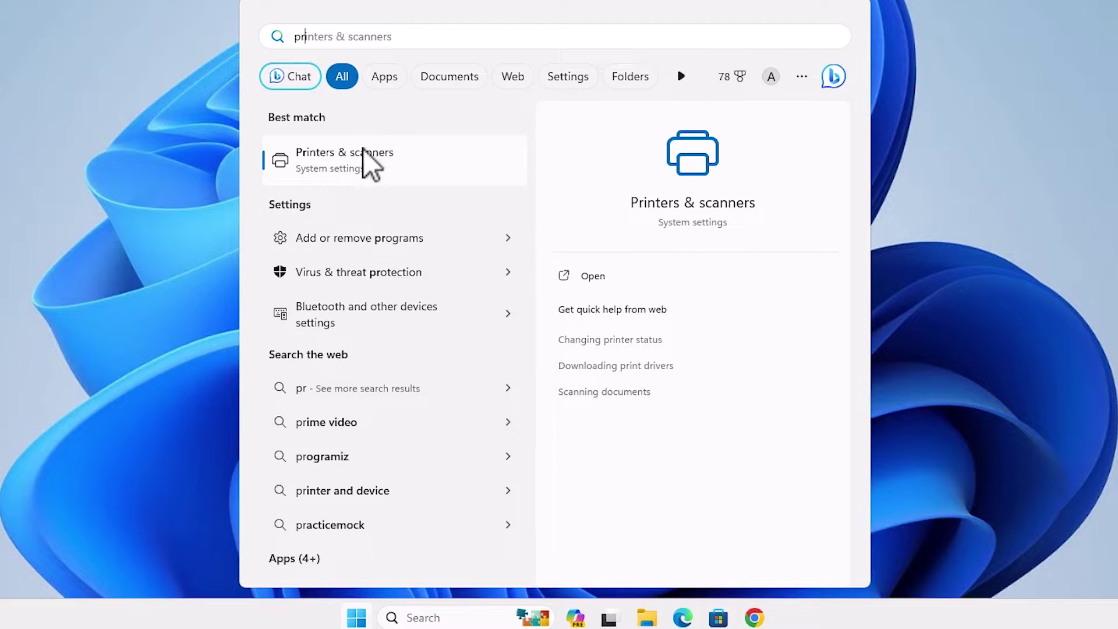
pyautogui.click(366, 160)
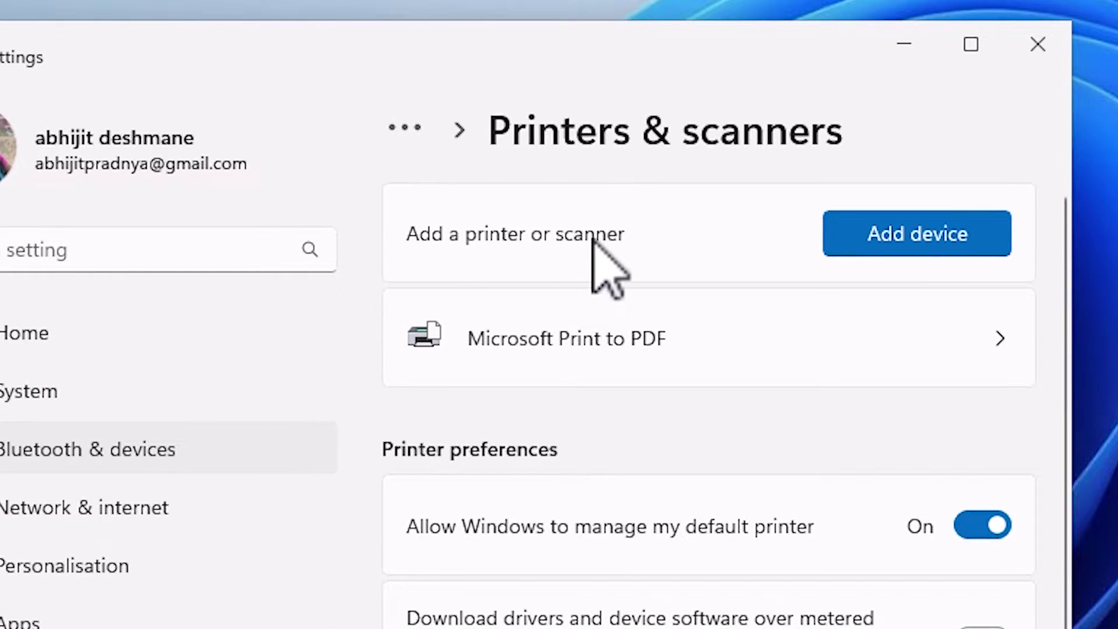
# Add a device and choose to add the unlisted printer manually.
pyautogui.click(935, 242)
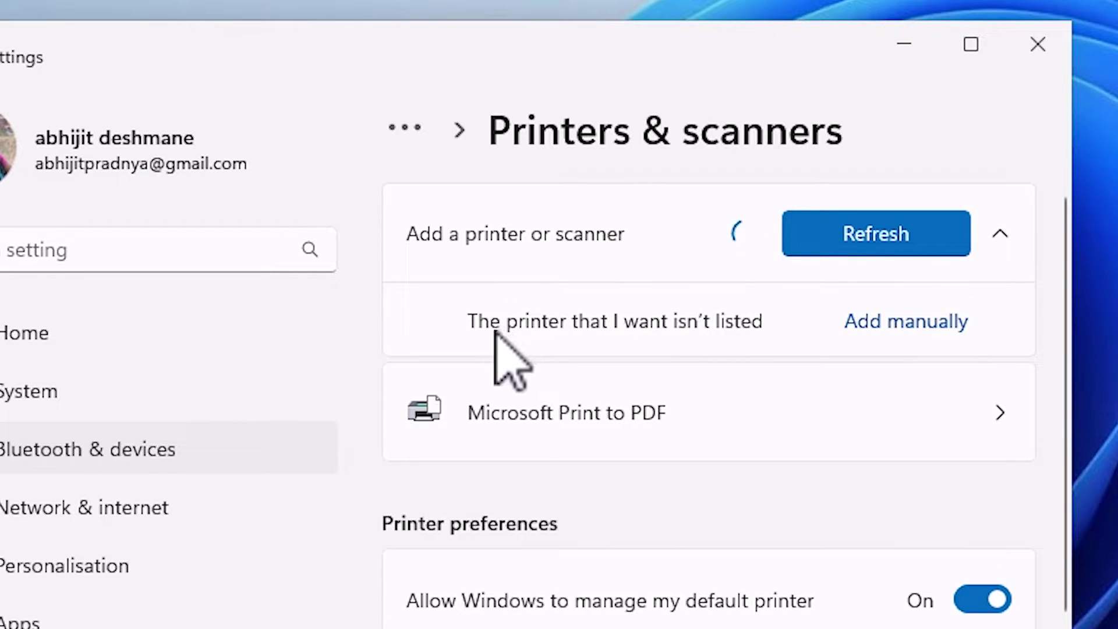
pyautogui.click(937, 324)
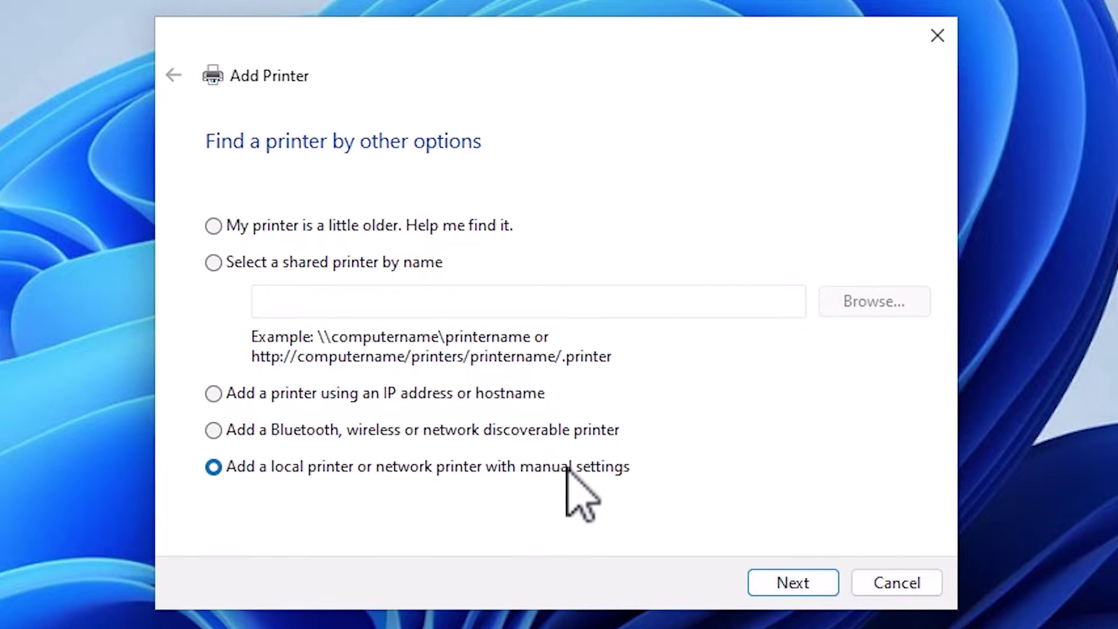
# Use the existing USB_001 (Local Port) port and continue to the driver step.
pyautogui.click(790, 581)
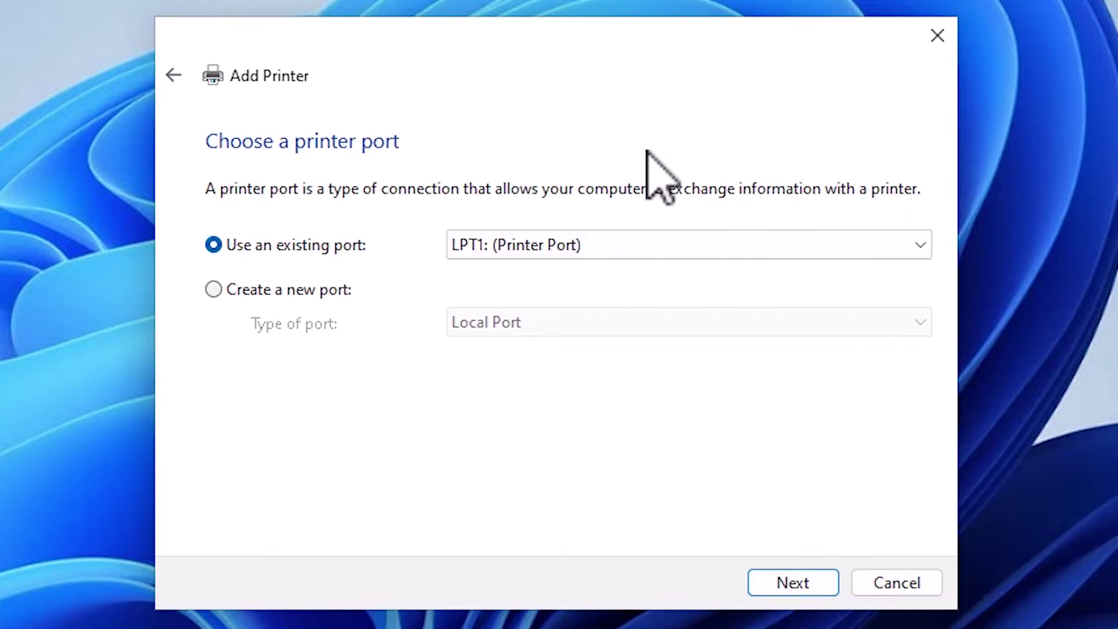
pyautogui.click(640, 248)
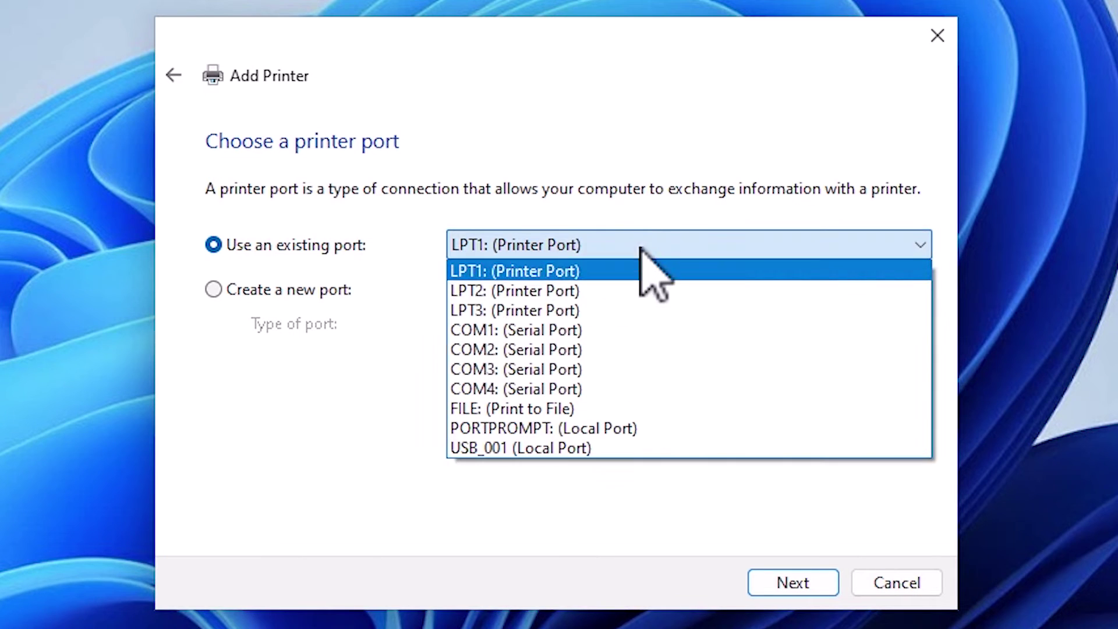
pyautogui.click(539, 448)
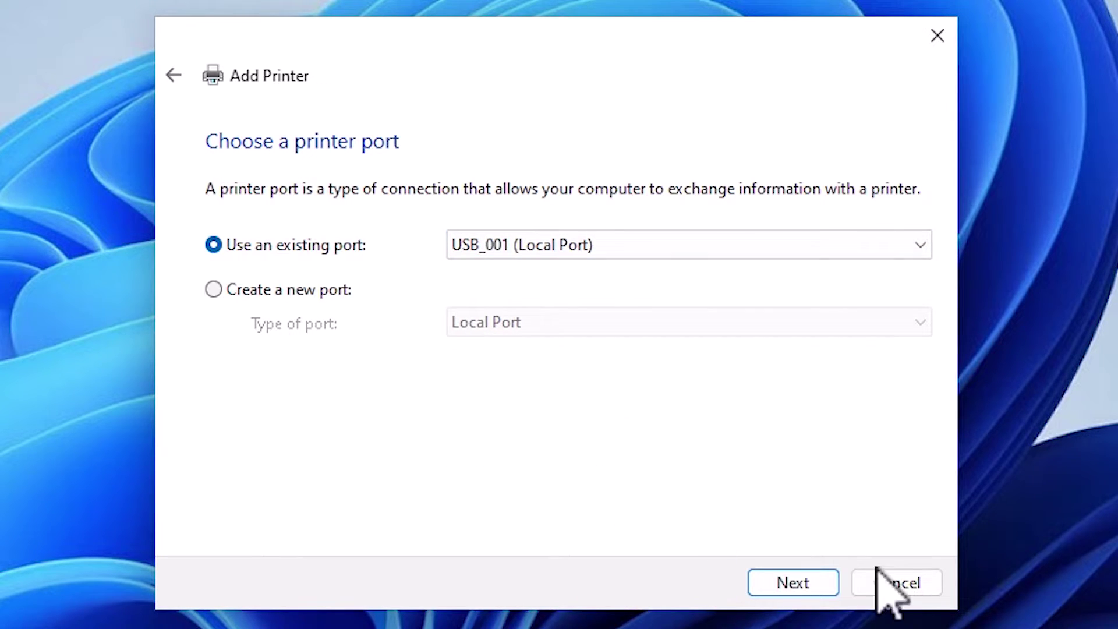
pyautogui.click(794, 591)
# Use Have Disk to browse from the Desktop into the L3110_x64 WINX64 folder.
pyautogui.click(829, 489)
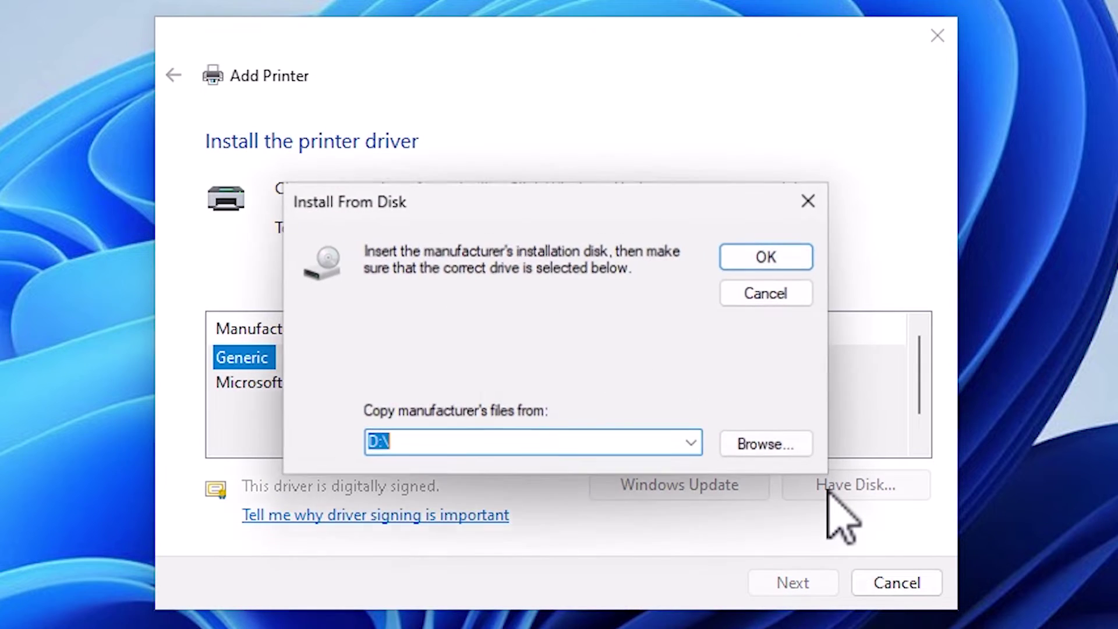
pyautogui.click(738, 451)
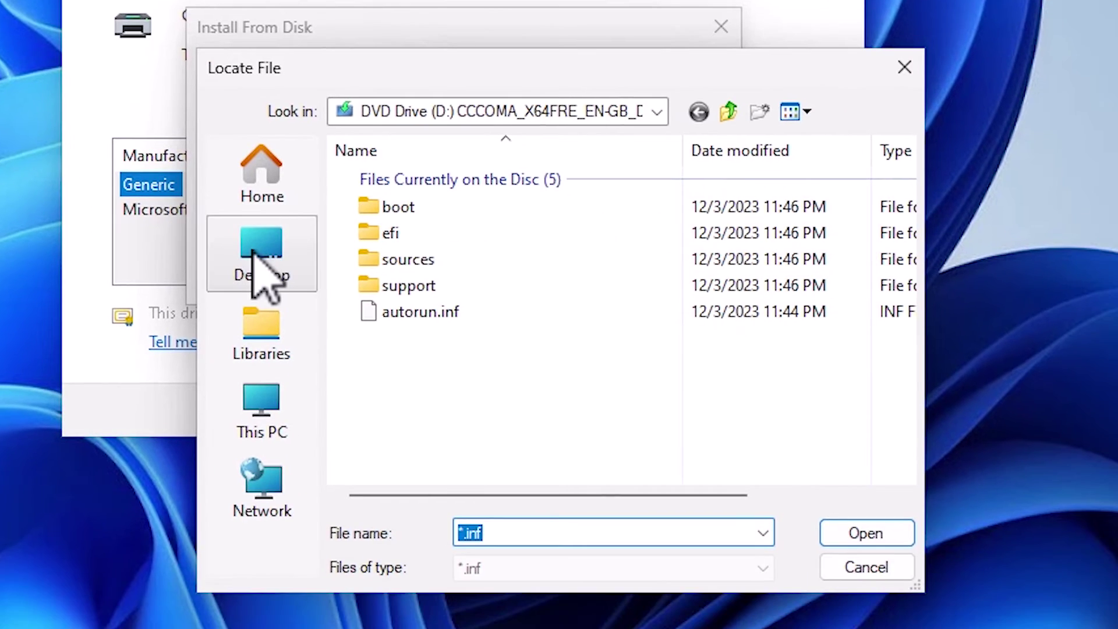
pyautogui.click(252, 250)
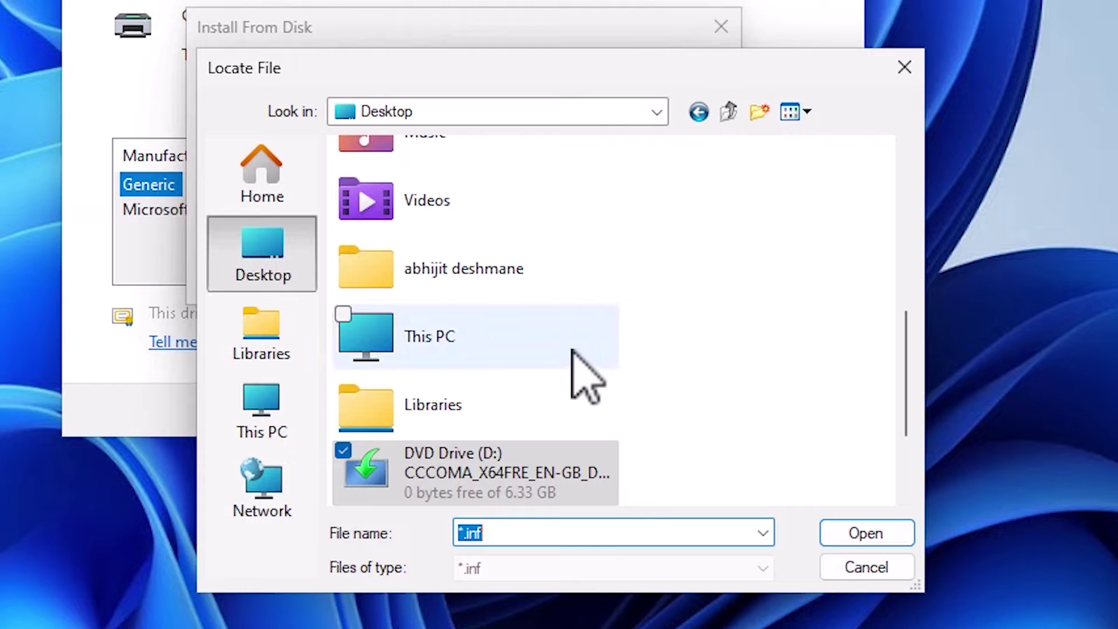
pyautogui.scroll(-2, 583, 384)
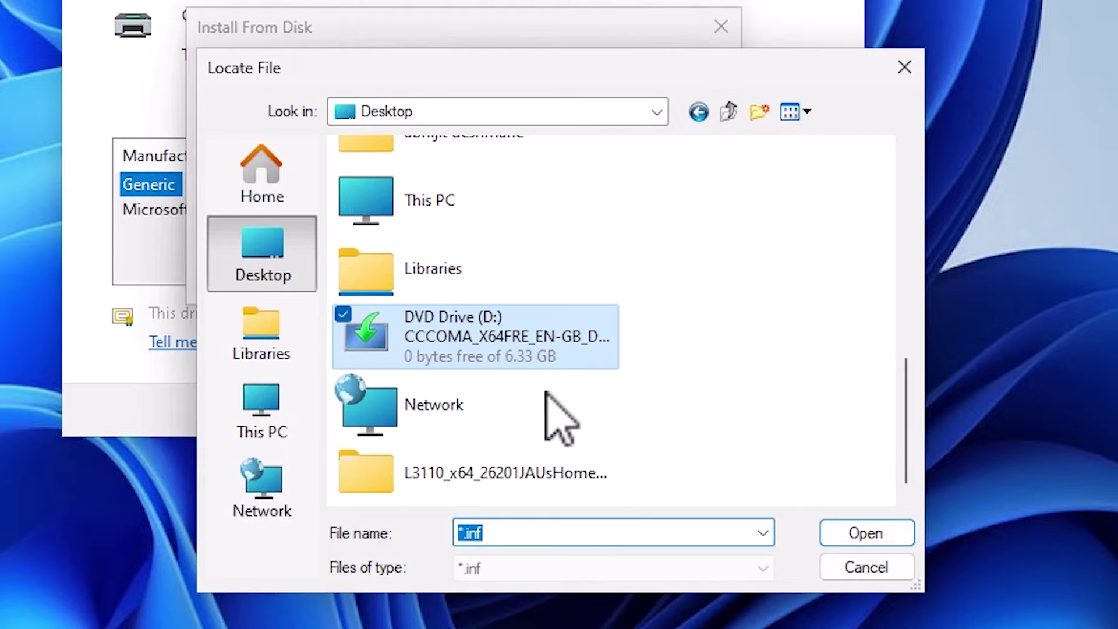
pyautogui.doubleClick(423, 470)
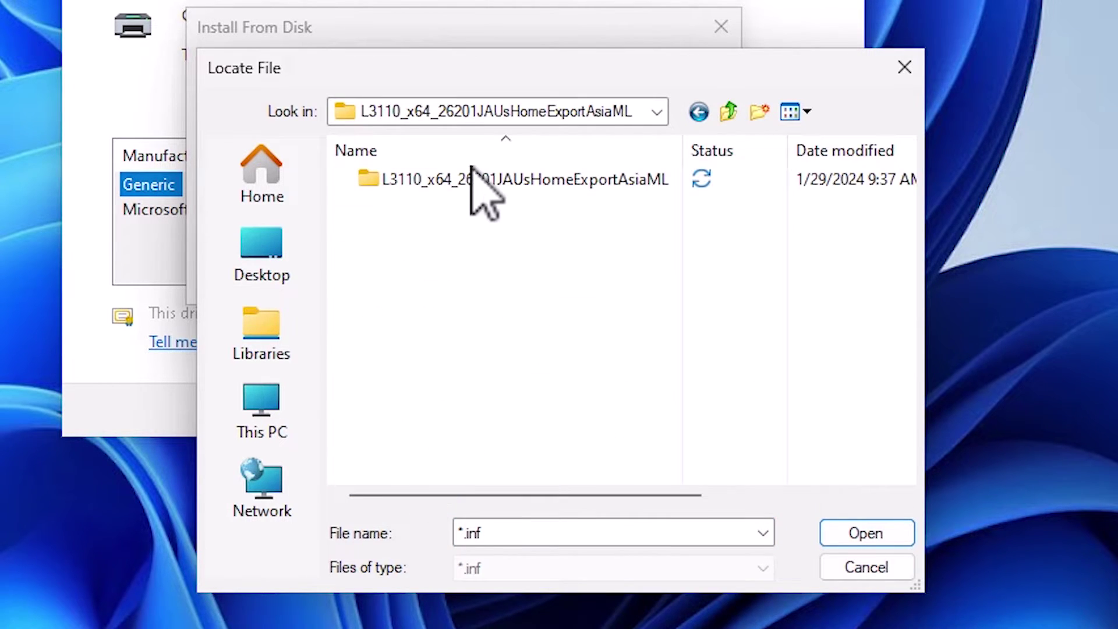
pyautogui.doubleClick(445, 185)
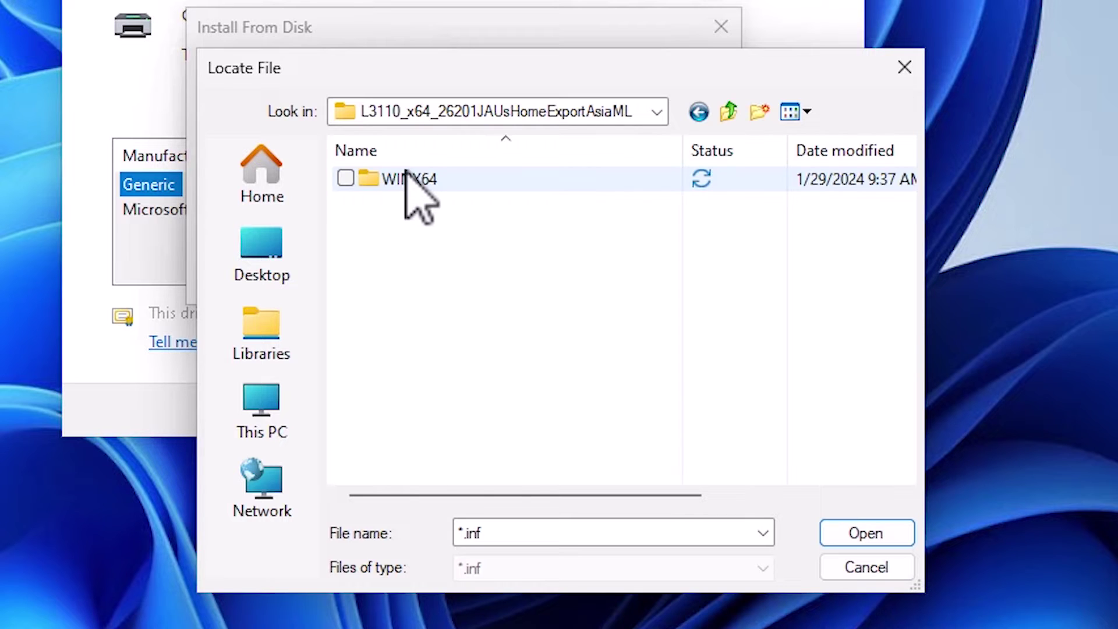
pyautogui.doubleClick(407, 179)
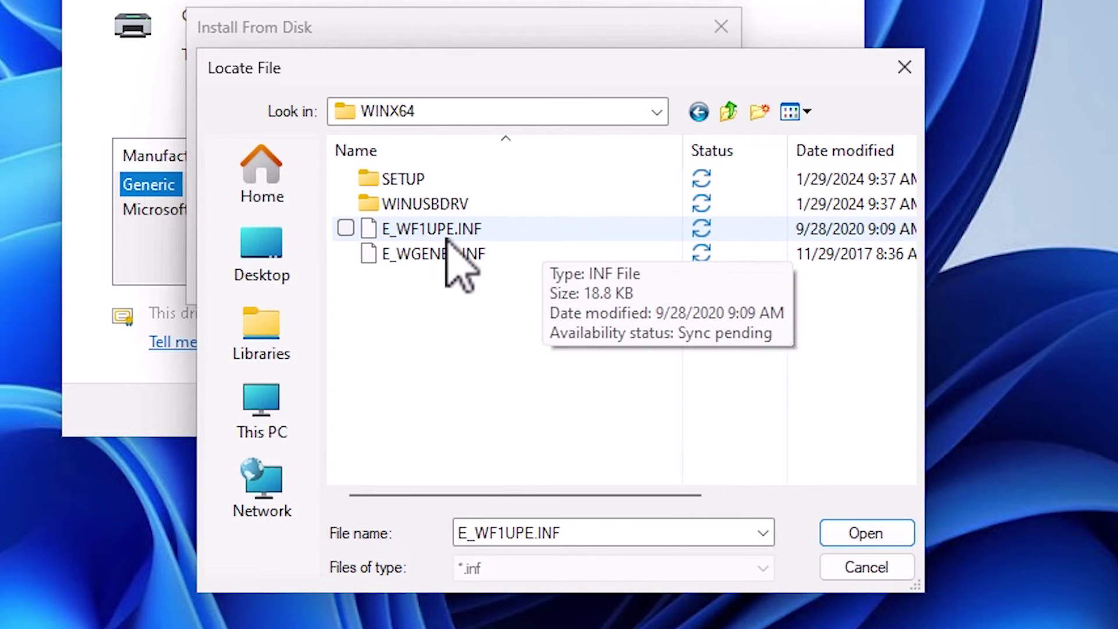
# Pick E_WF1UPE.INF as the driver file to install from disk.
pyautogui.click(443, 234)
pyautogui.click(447, 252)
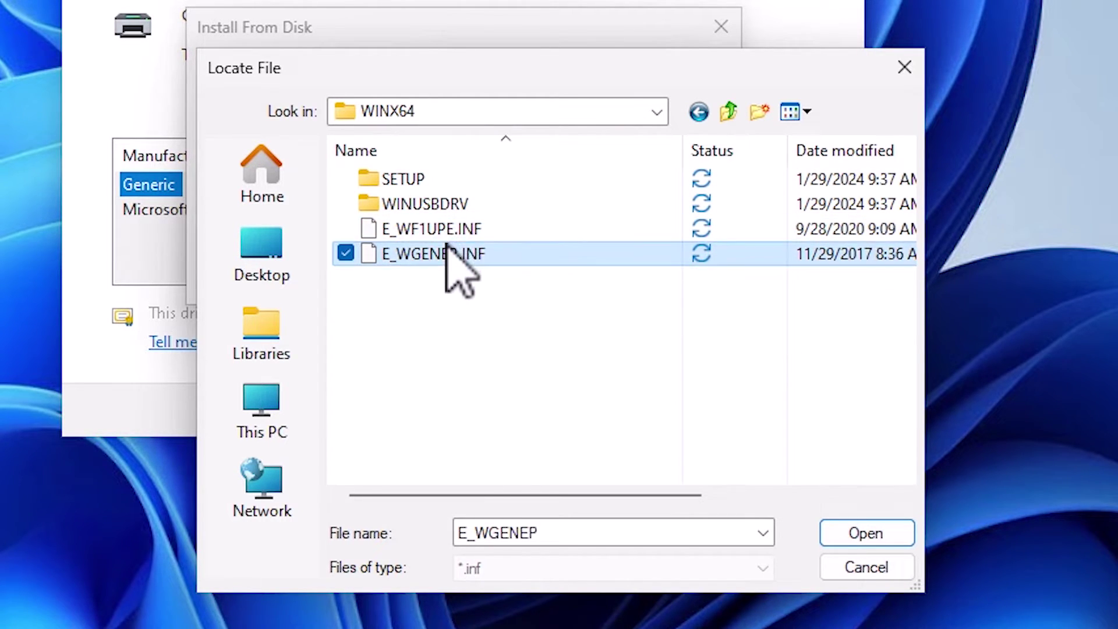
pyautogui.click(454, 232)
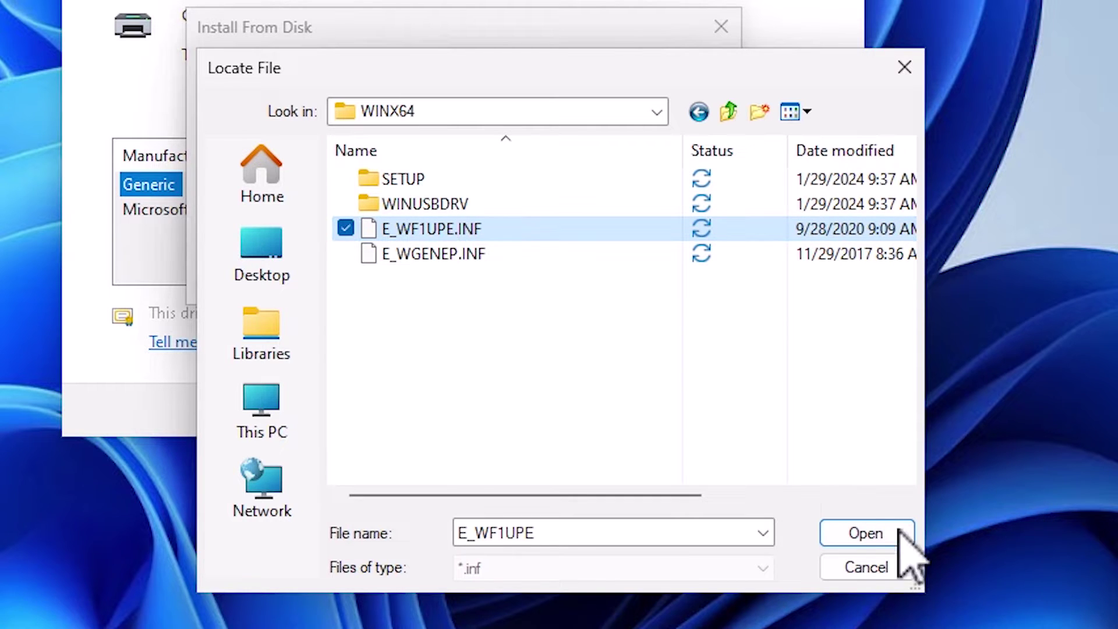
pyautogui.click(874, 532)
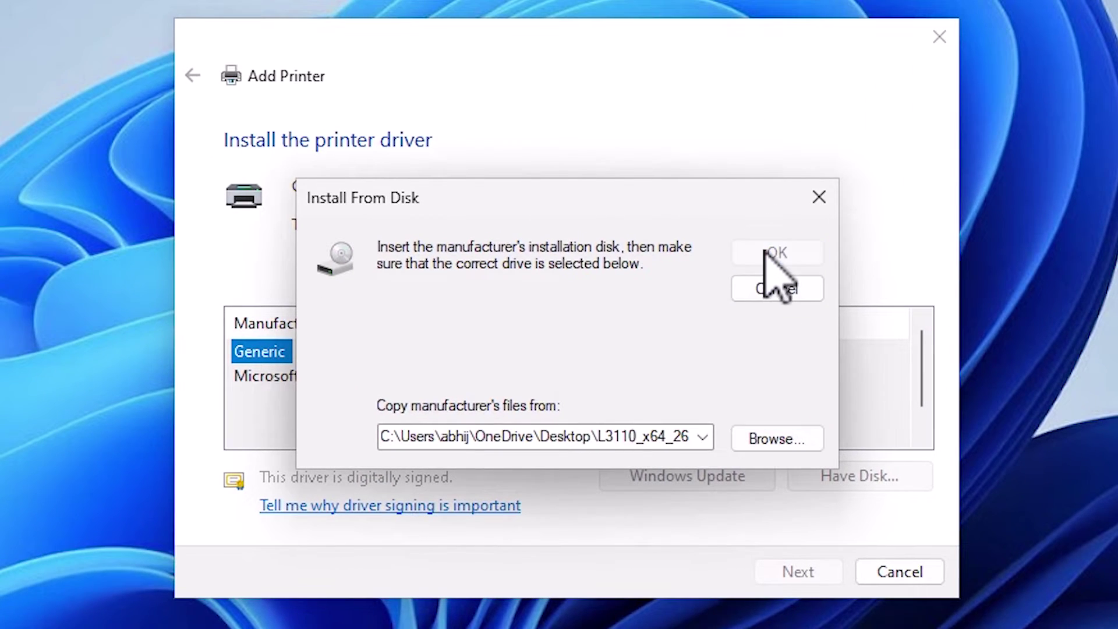
# Load the driver file's printer list, pick EPSON L3110 Series, and continue to naming.
pyautogui.click(774, 252)
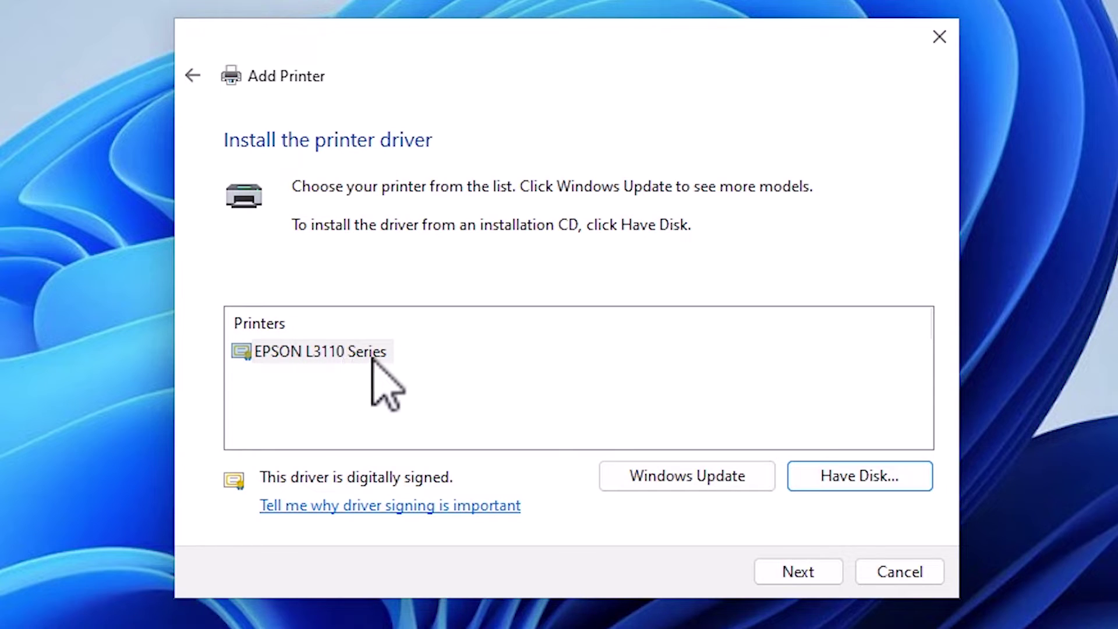
pyautogui.click(335, 354)
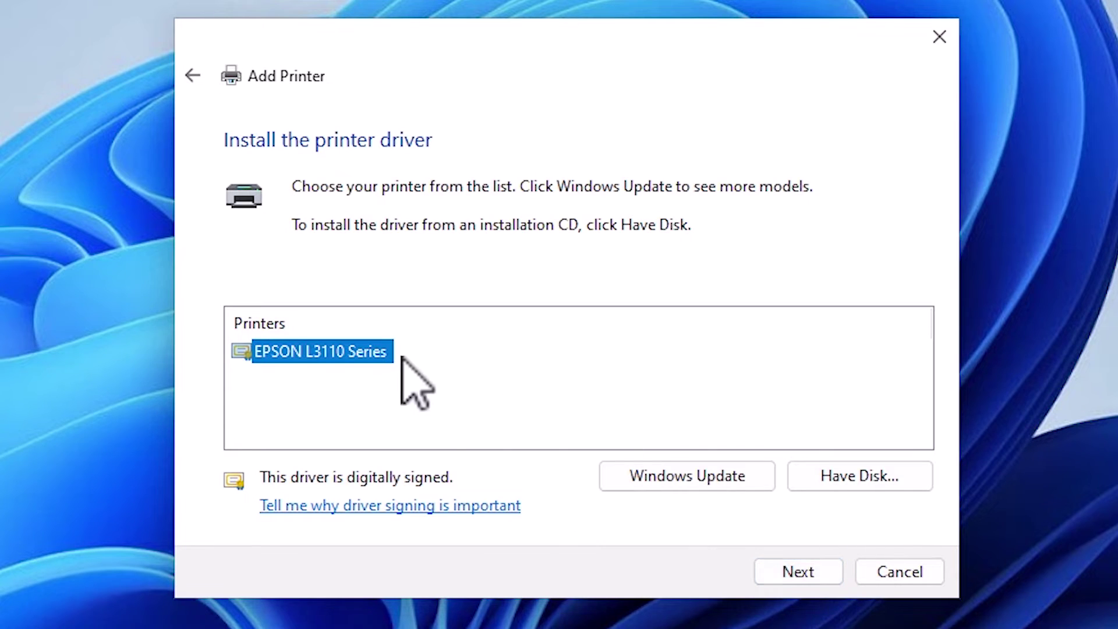
pyautogui.click(798, 573)
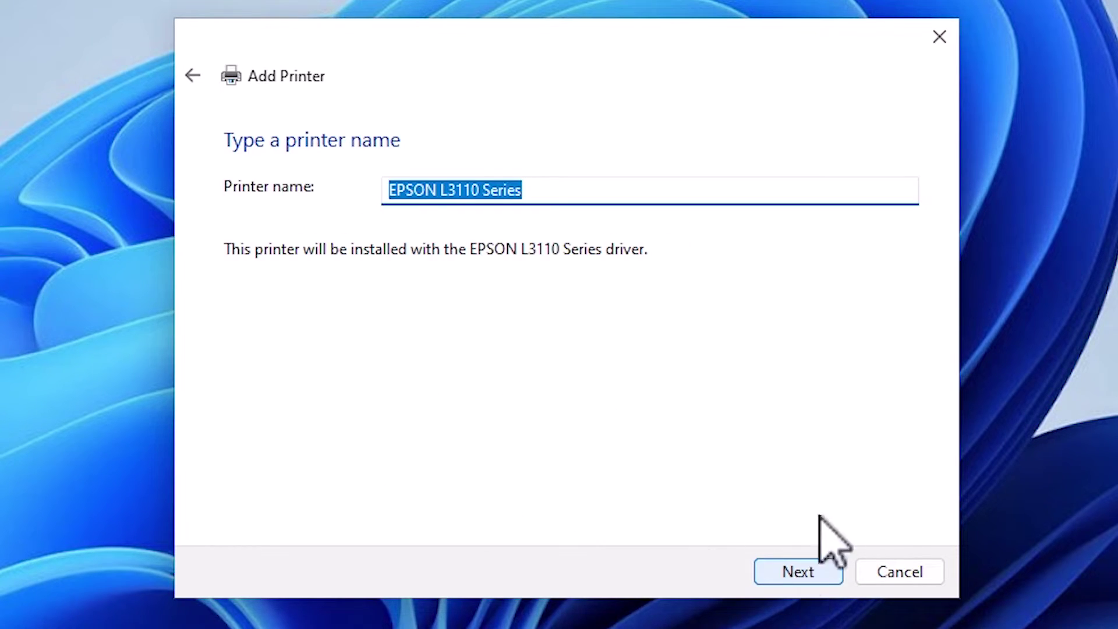
# Rename the printer to EPSON L3100, choose Do not share this printer, and finish setup.
pyautogui.moveTo(464, 194); pyautogui.dragTo(596, 202)
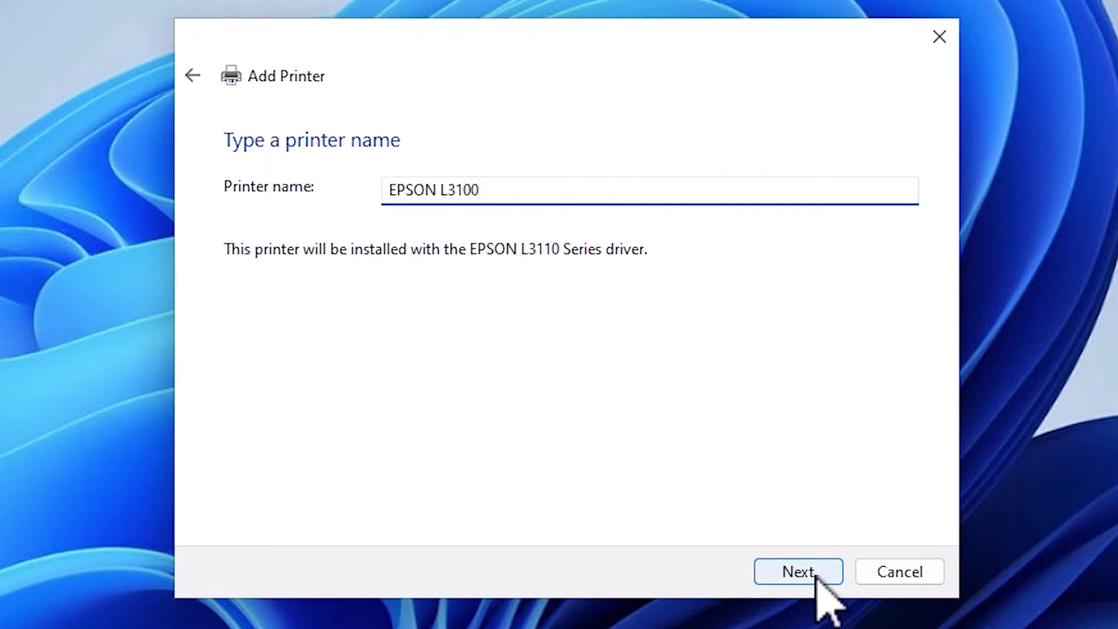
pyautogui.click(798, 572)
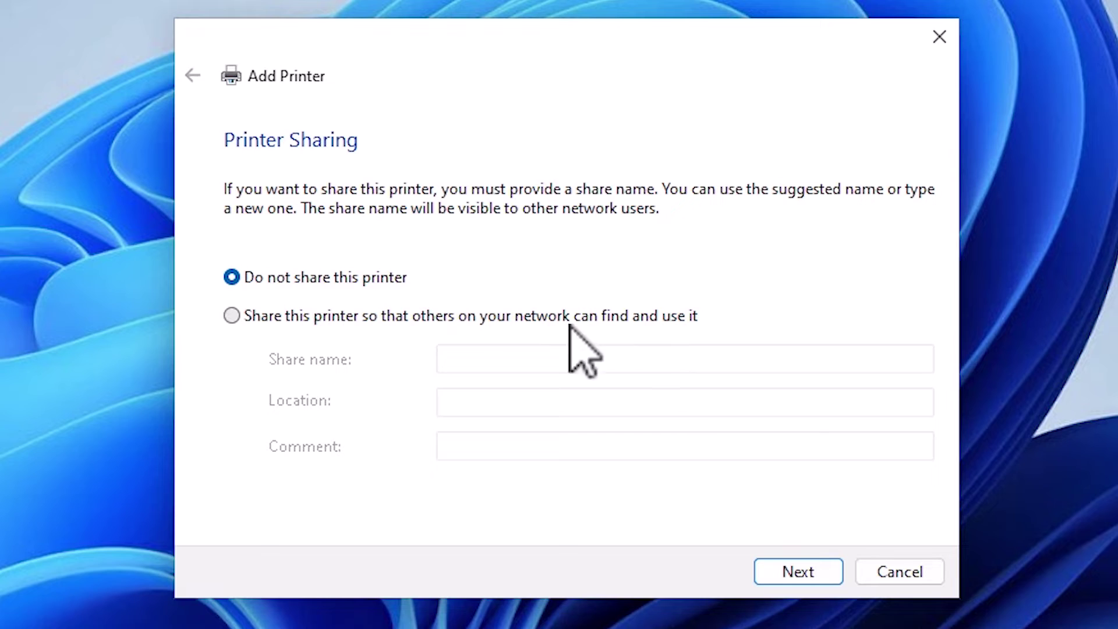
pyautogui.click(243, 317)
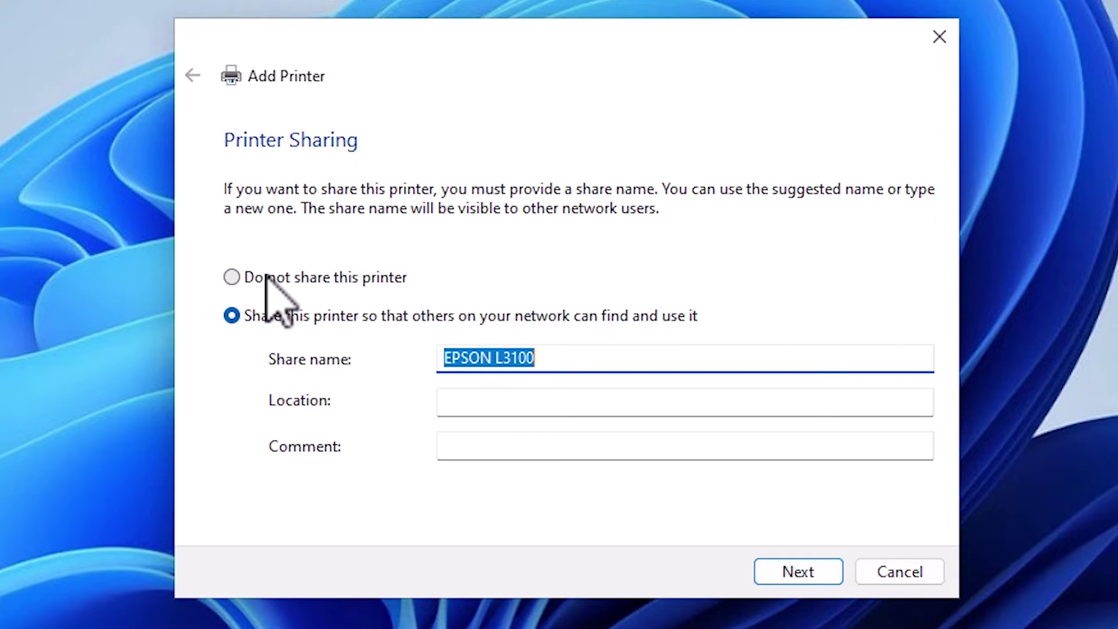
pyautogui.click(387, 279)
pyautogui.click(826, 564)
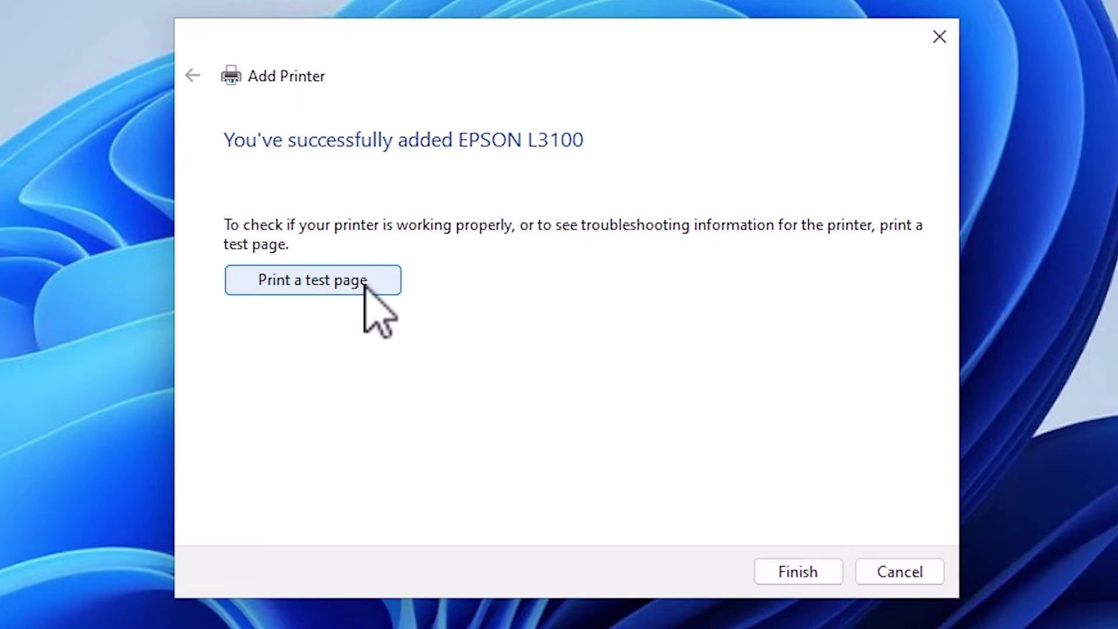
pyautogui.click(806, 573)
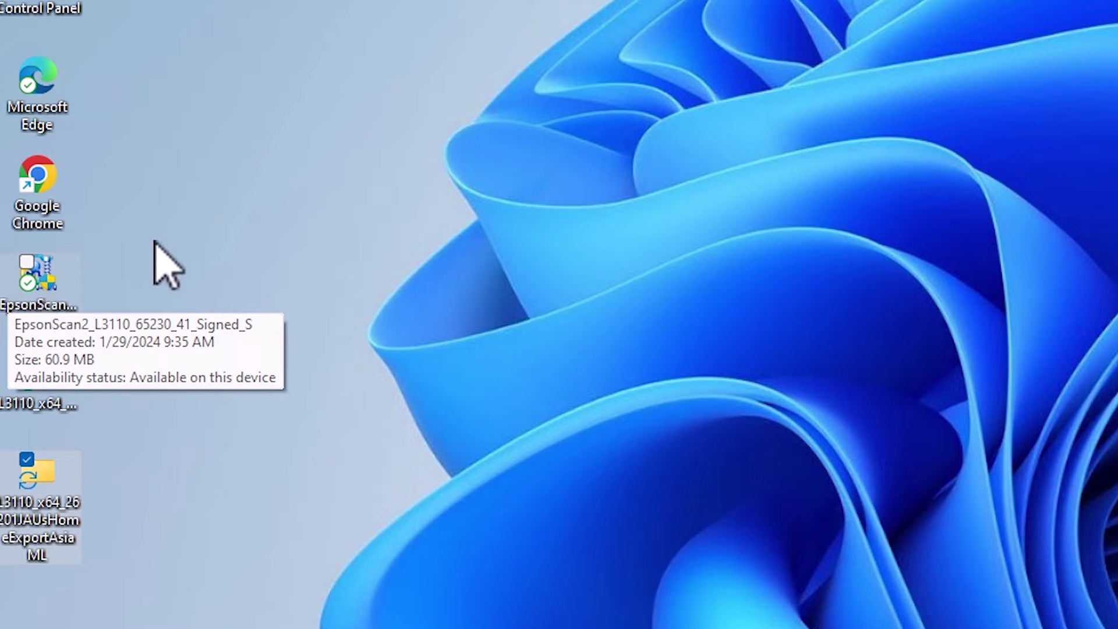
# Run the EpsonScan2 installer as administrator and allow it to make changes.
pyautogui.click(38, 300)
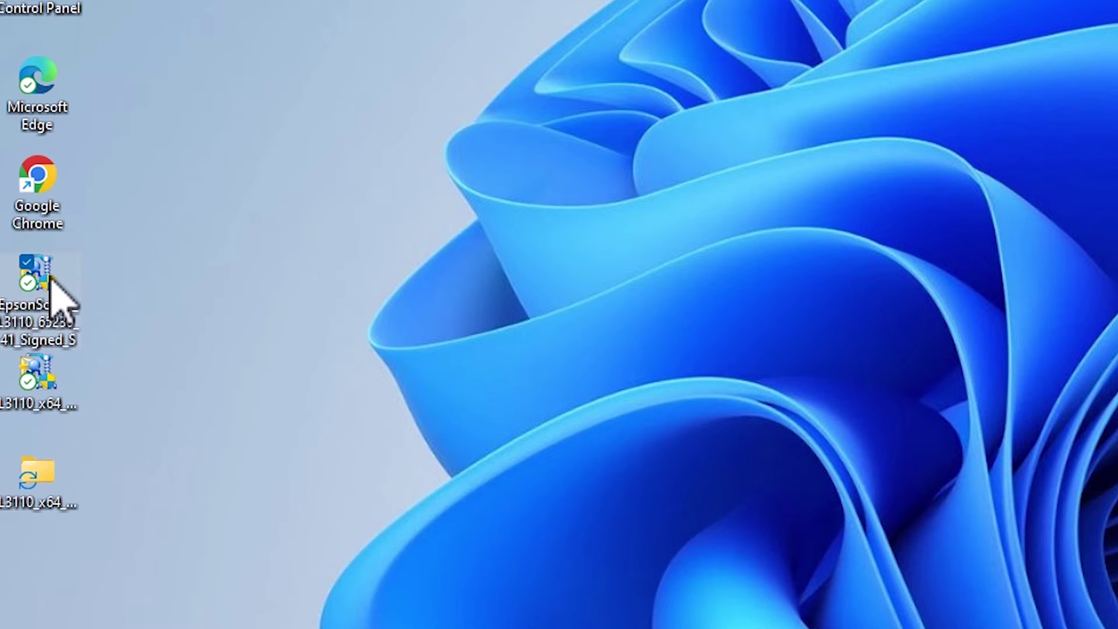
pyautogui.rightClick(51, 279)
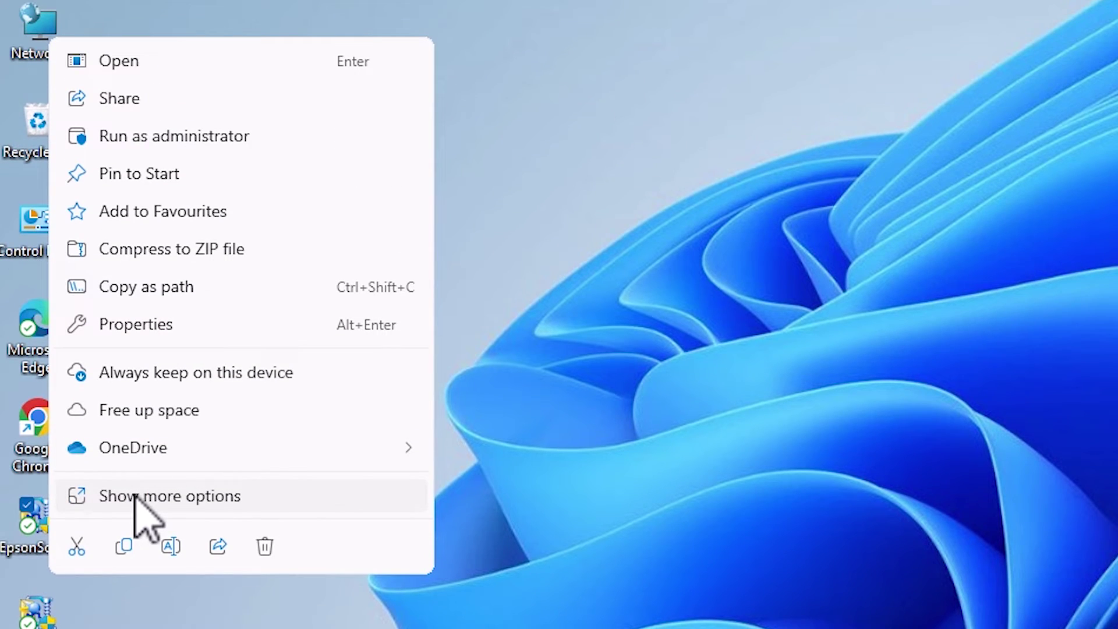
pyautogui.click(166, 136)
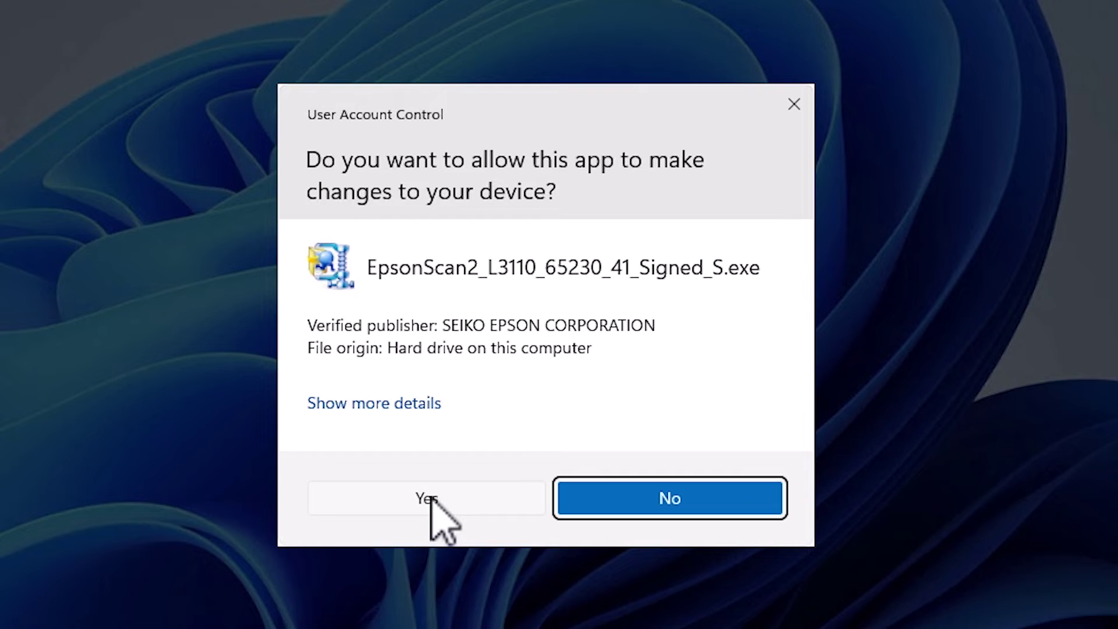
pyautogui.click(439, 515)
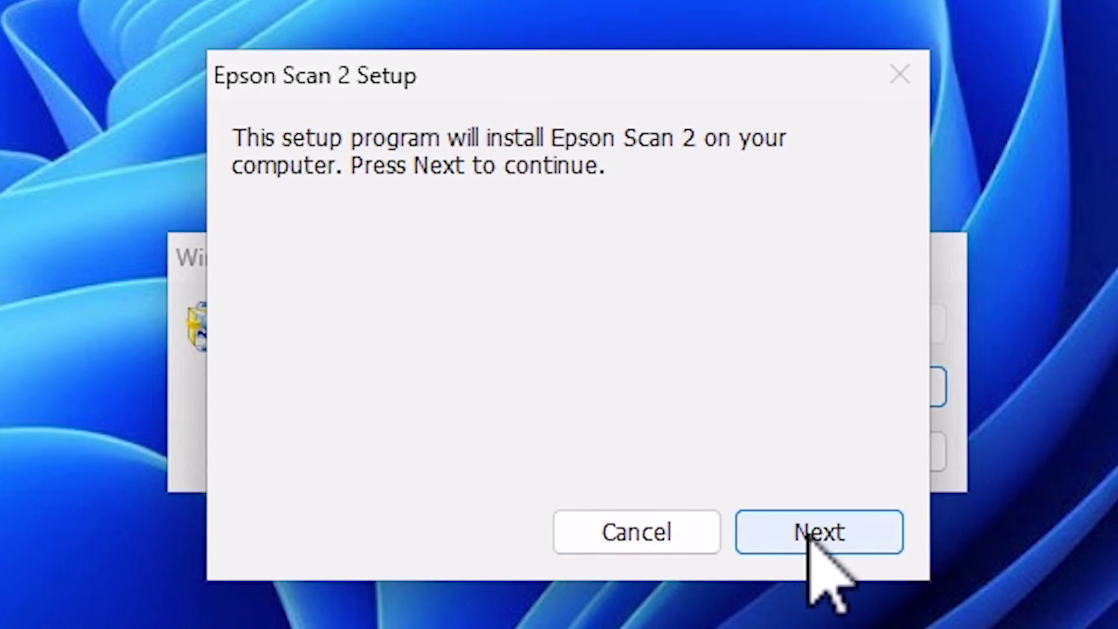
# Accept the licence agreement and complete the Epson Scan 2 installation.
pyautogui.click(807, 527)
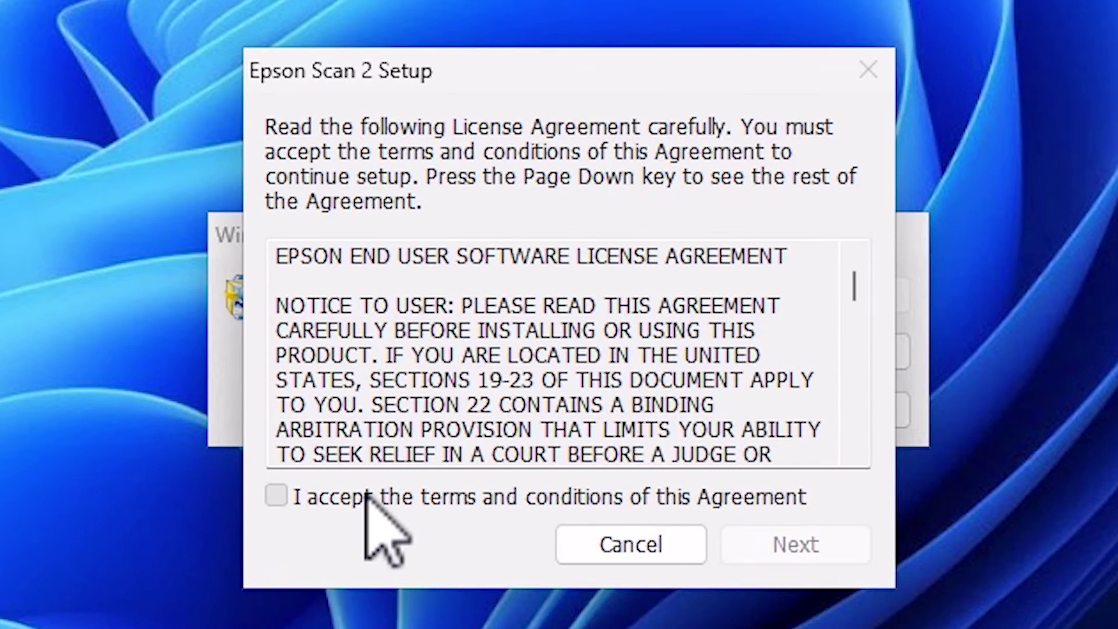
pyautogui.click(361, 517)
pyautogui.click(814, 543)
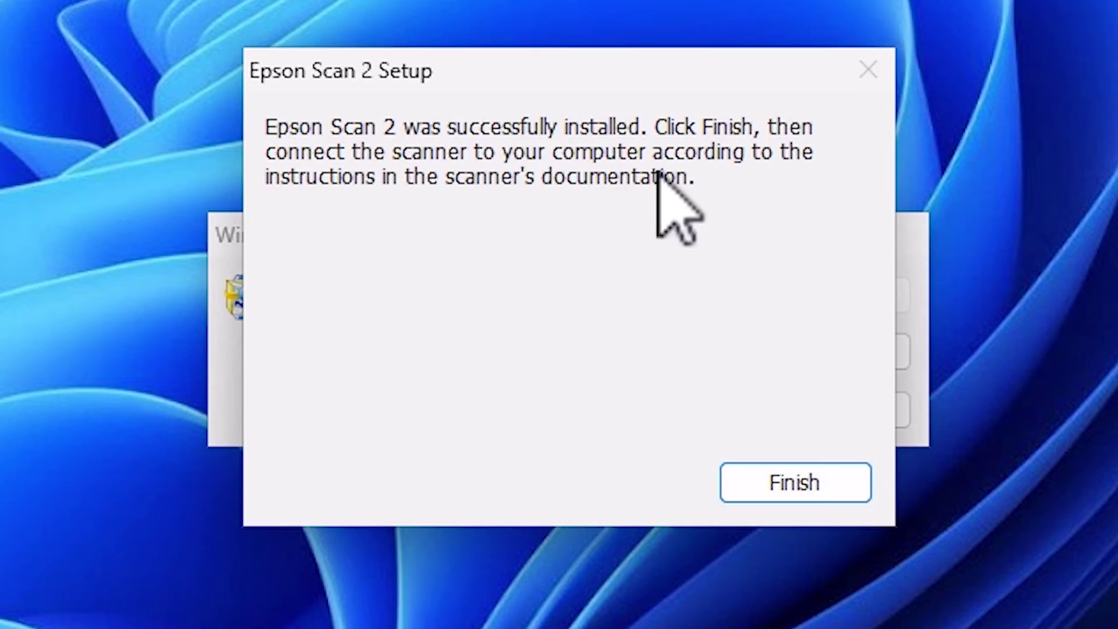
pyautogui.click(784, 494)
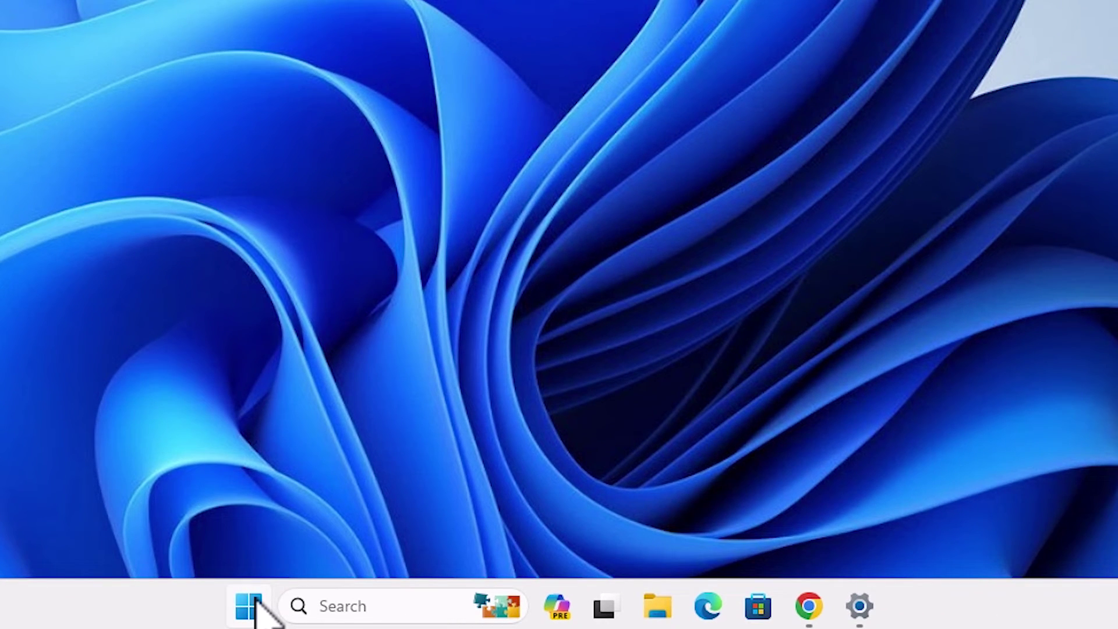
# Restart the PC from the Start menu's power options.
pyautogui.click(250, 606)
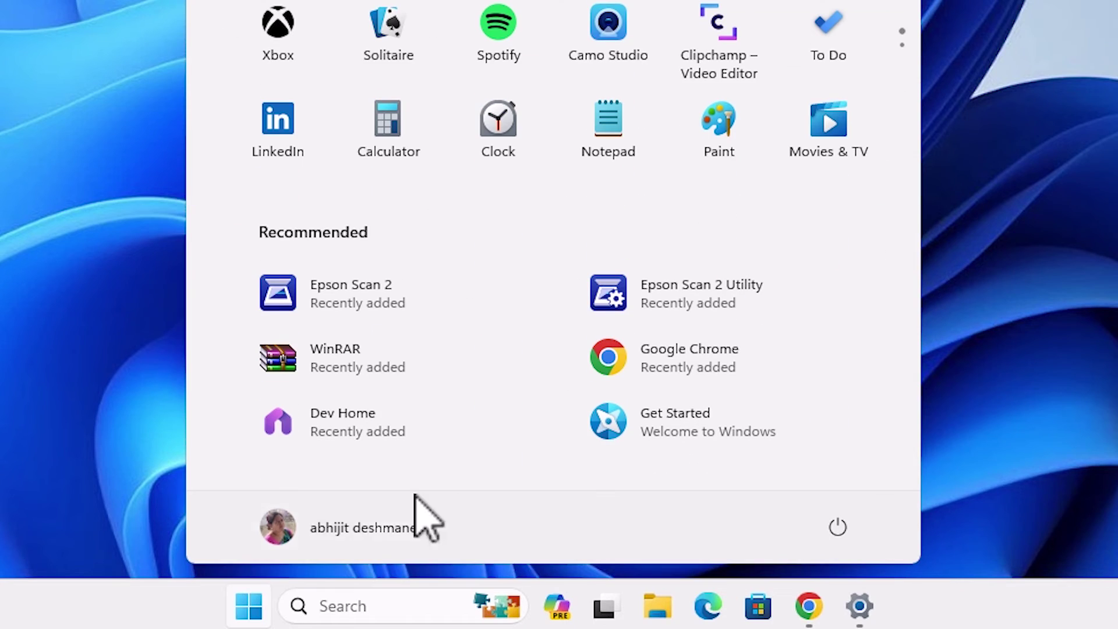
pyautogui.click(838, 527)
pyautogui.click(888, 477)
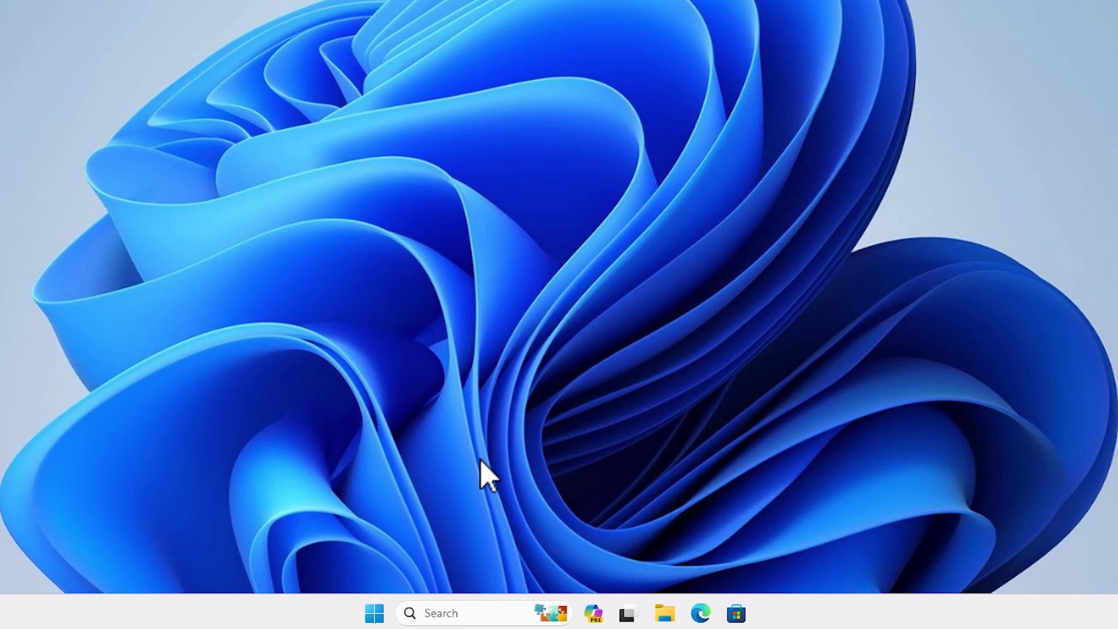
# Search 'pr' in Start and open Printers & scanners to see EPSON L3100 listed.
pyautogui.click(380, 607)
pyautogui.write('pr')
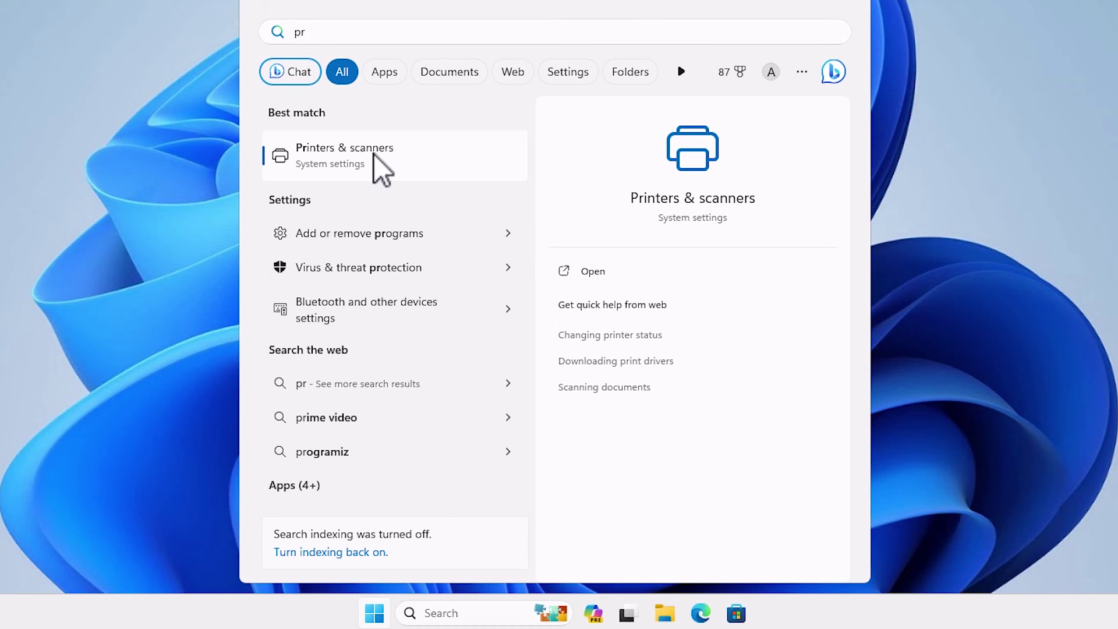
pyautogui.click(373, 153)
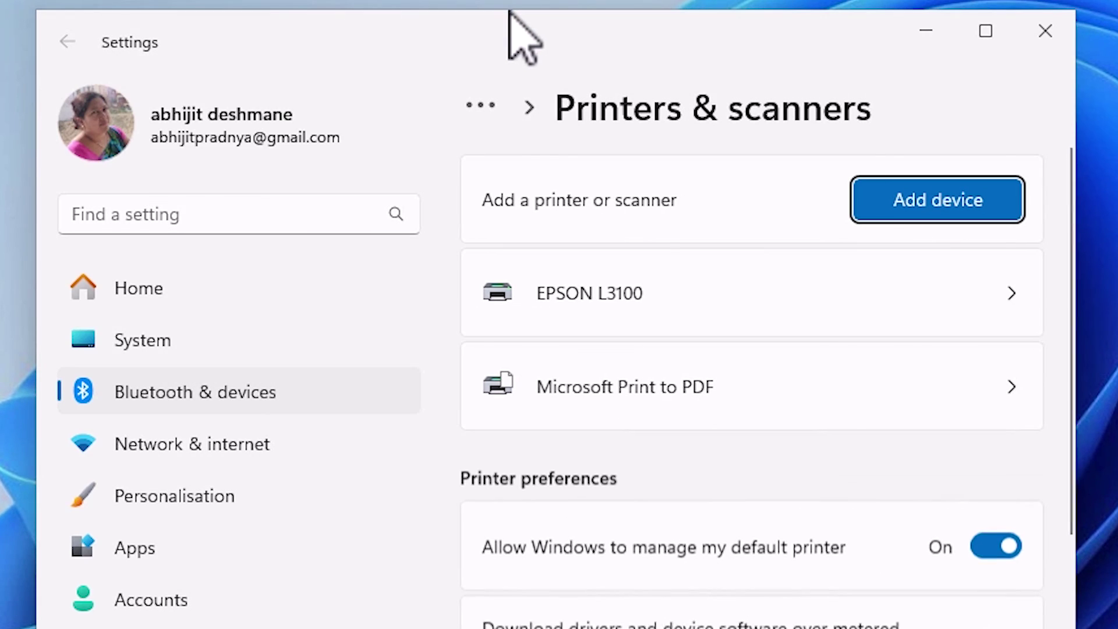